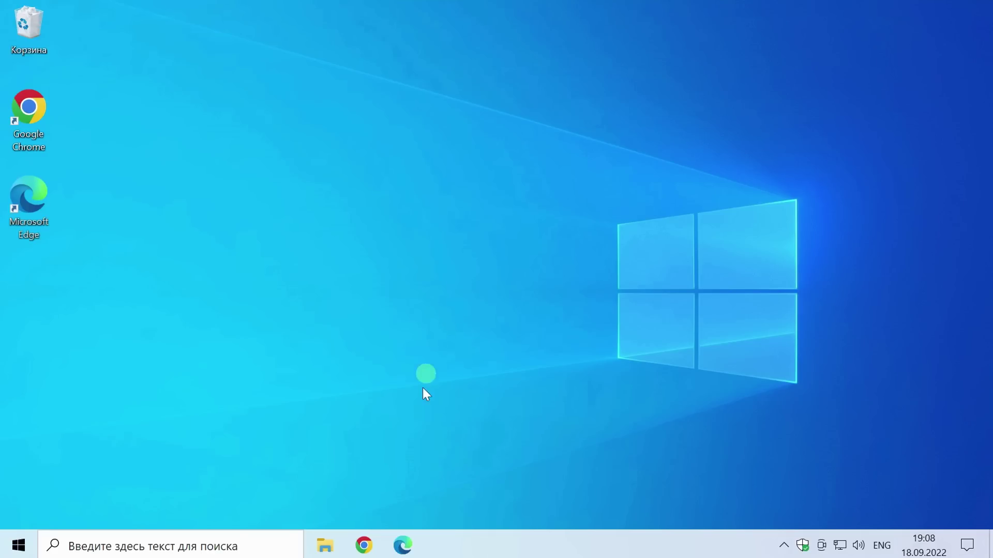
- Download the Firewall App Blocker archive from the sordum.org link in the YouTube video's description in Chrome, and close the browser
click(377, 534)
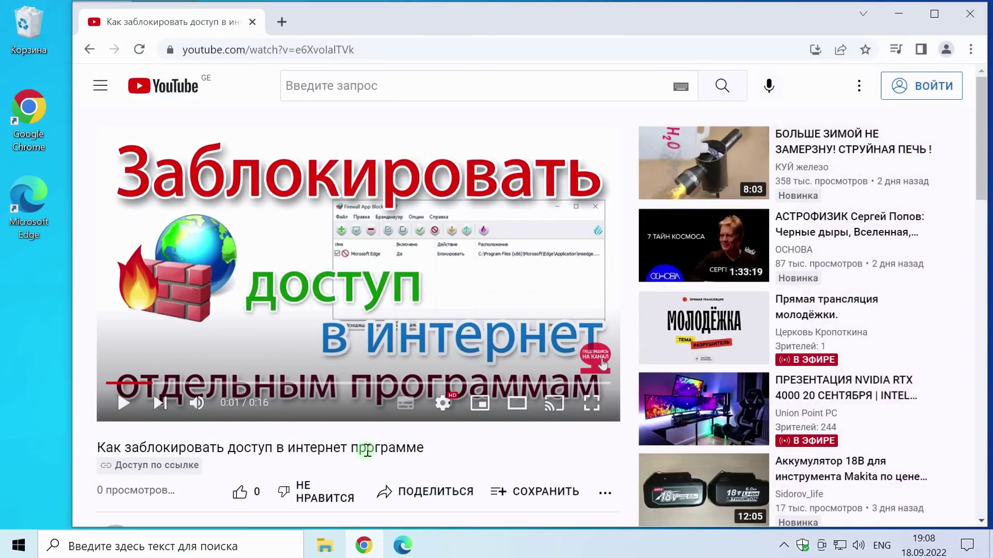
scroll(369, 432, down, 6)
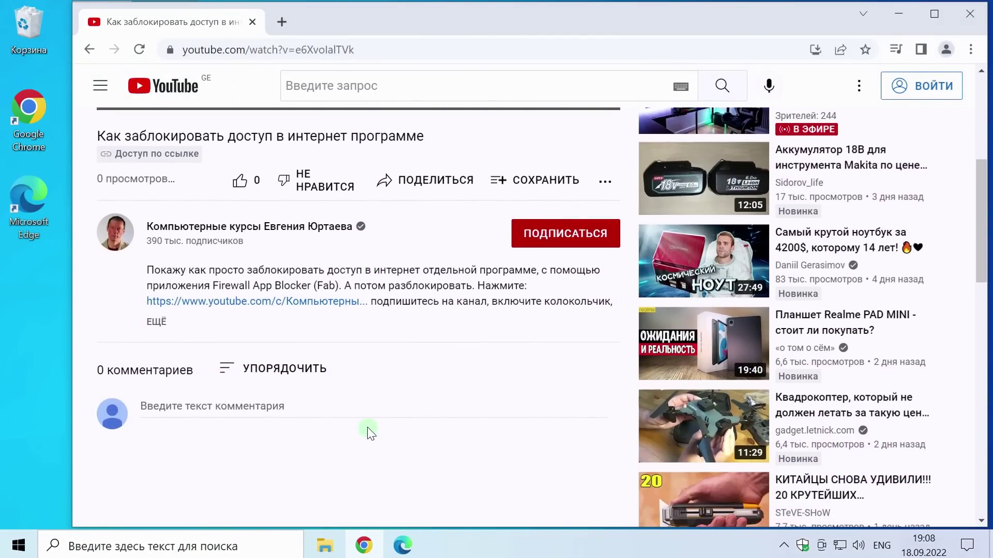
click(159, 322)
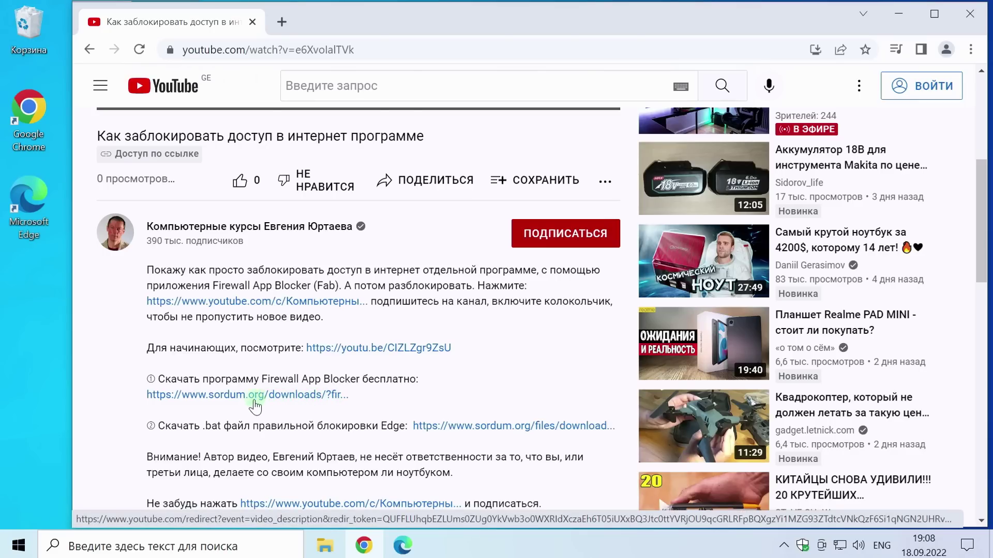
click(239, 397)
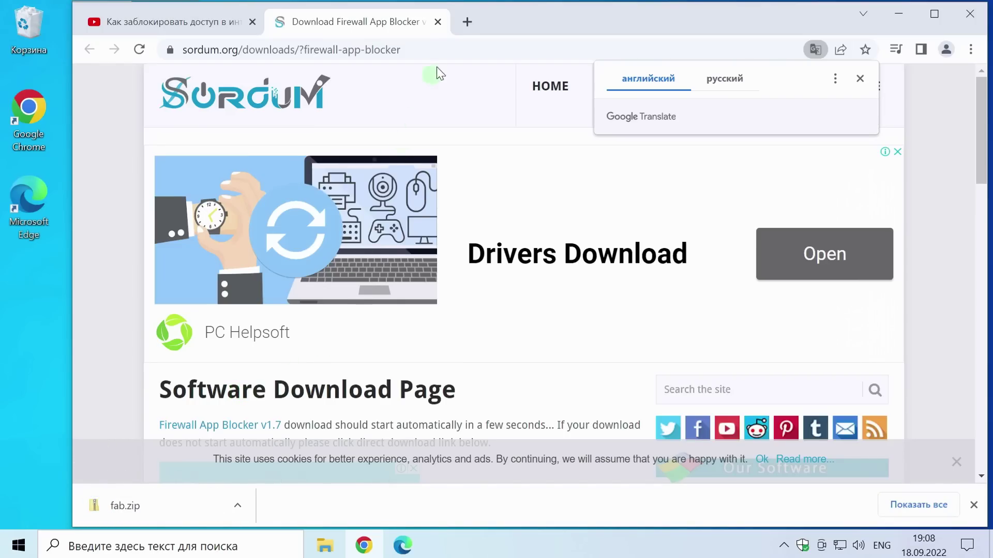
click(438, 23)
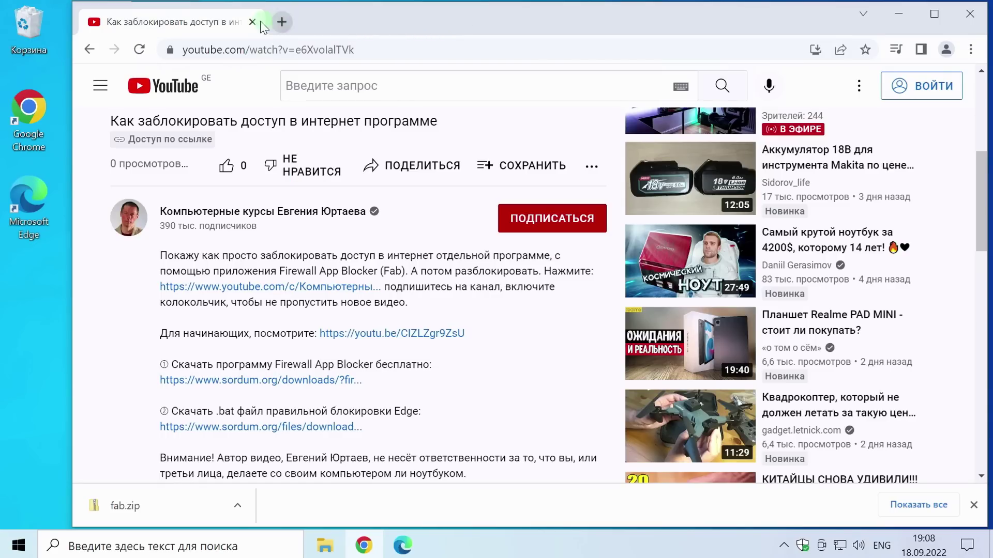
click(252, 22)
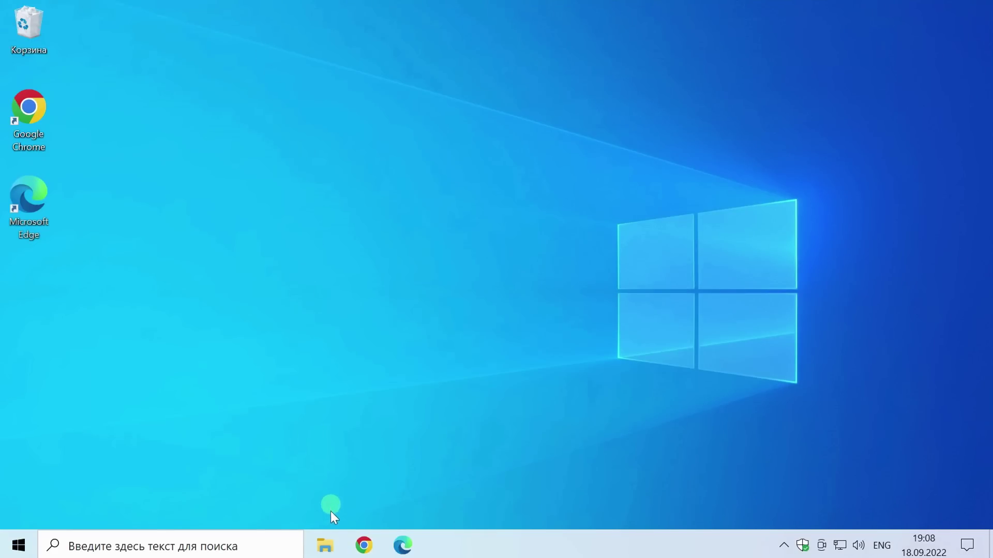
- Copy the fab folder from the downloaded fab archive in Загрузки into the Документы folder
click(328, 548)
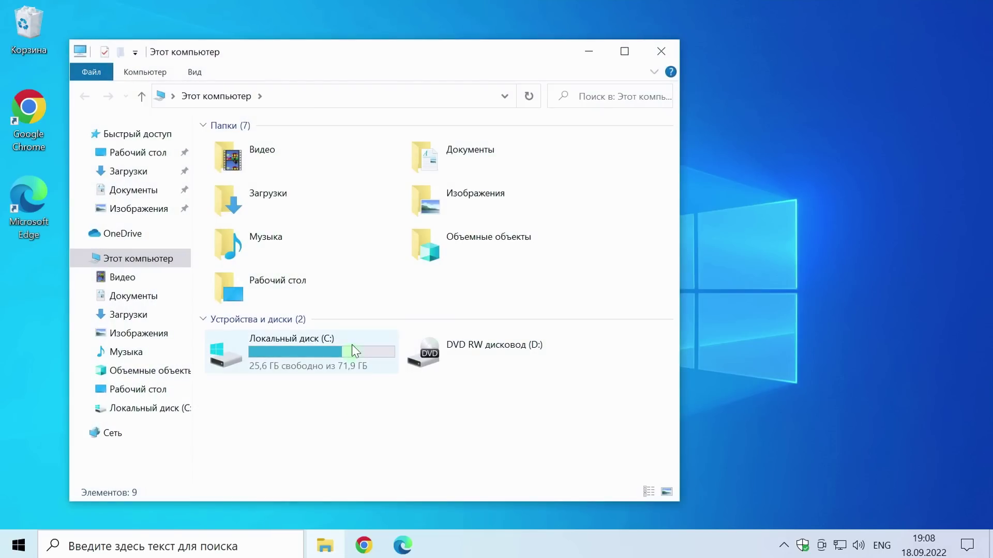
double_click(317, 198)
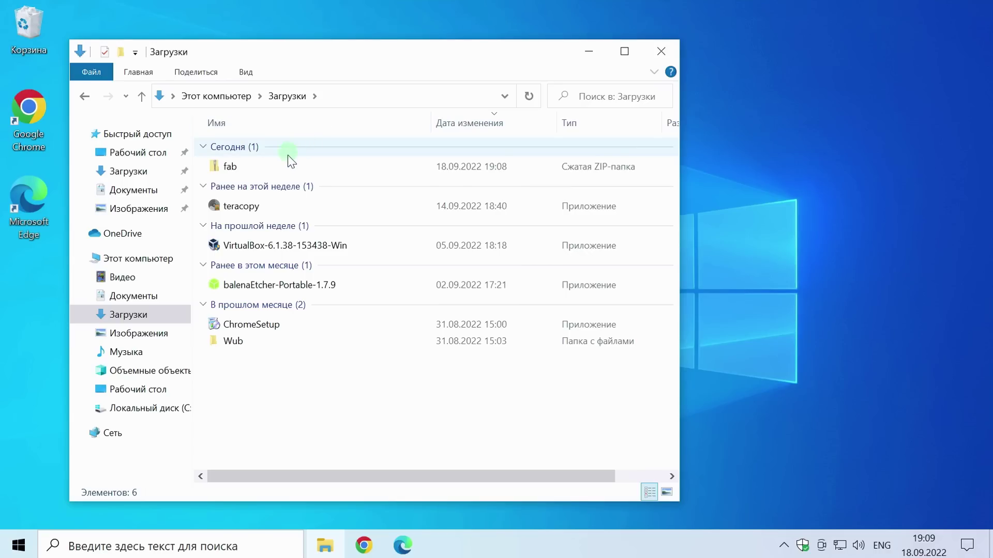
double_click(296, 171)
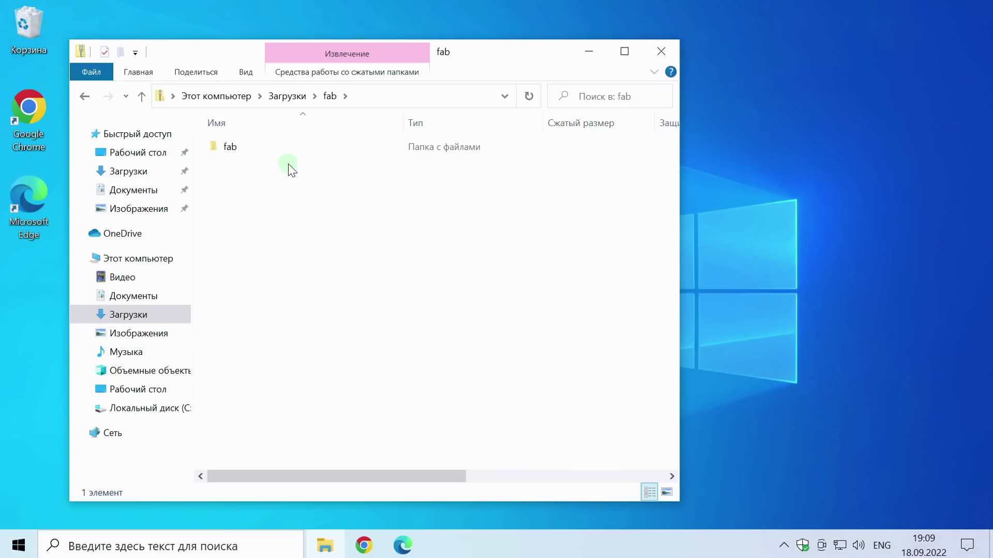
click(252, 150)
right_click(253, 150)
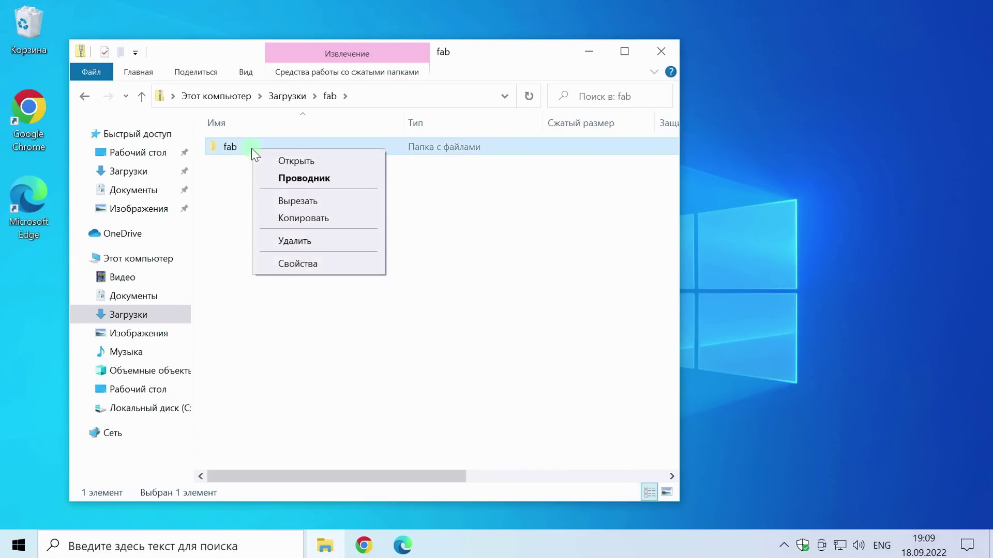
click(300, 218)
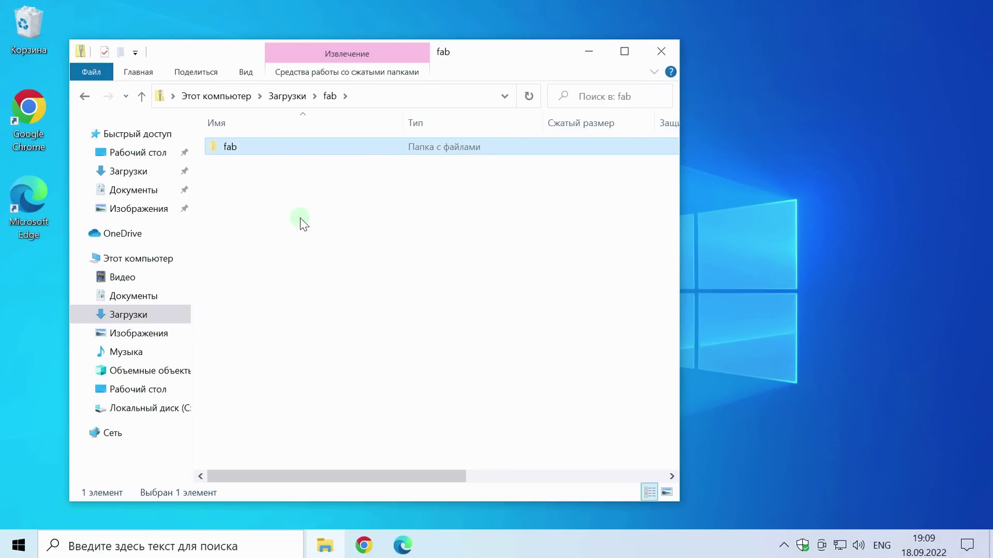
click(156, 192)
right_click(375, 211)
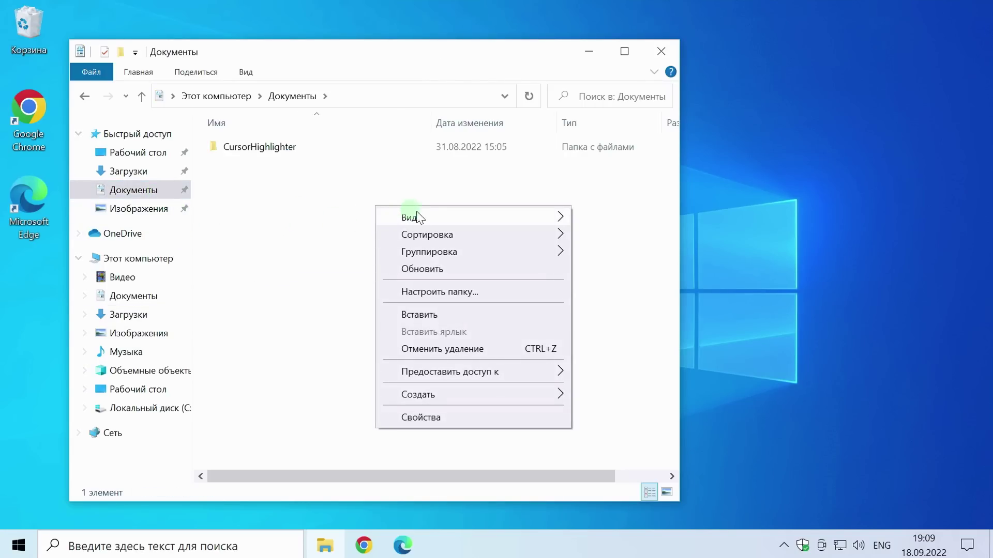
click(420, 315)
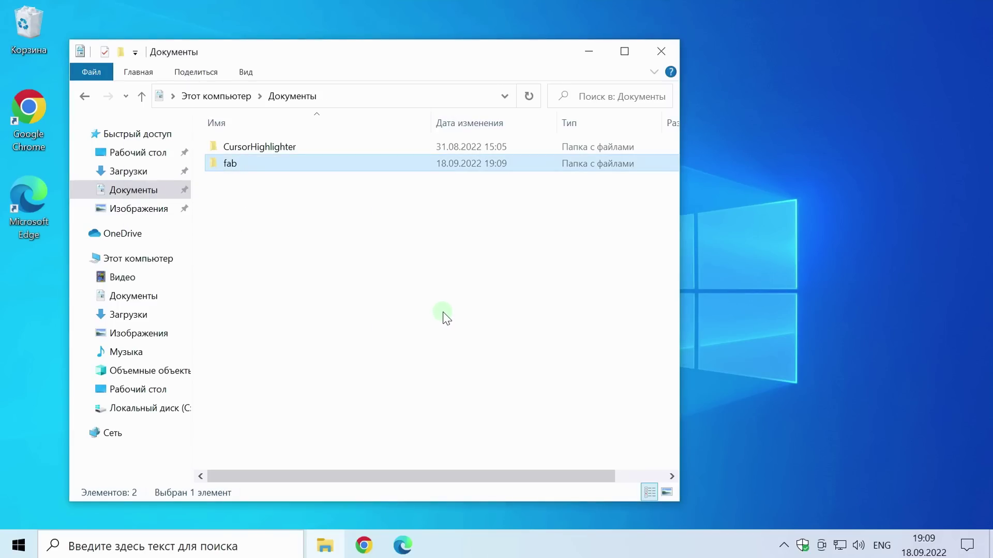
- Open the copied fab folder in Документы and select the Fab_x64 application
double_click(302, 167)
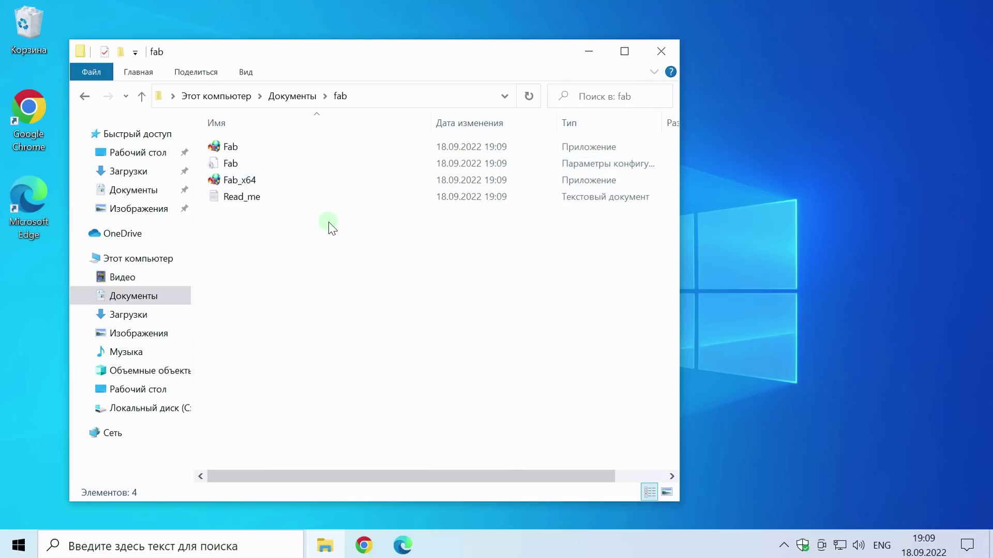
click(337, 146)
click(332, 184)
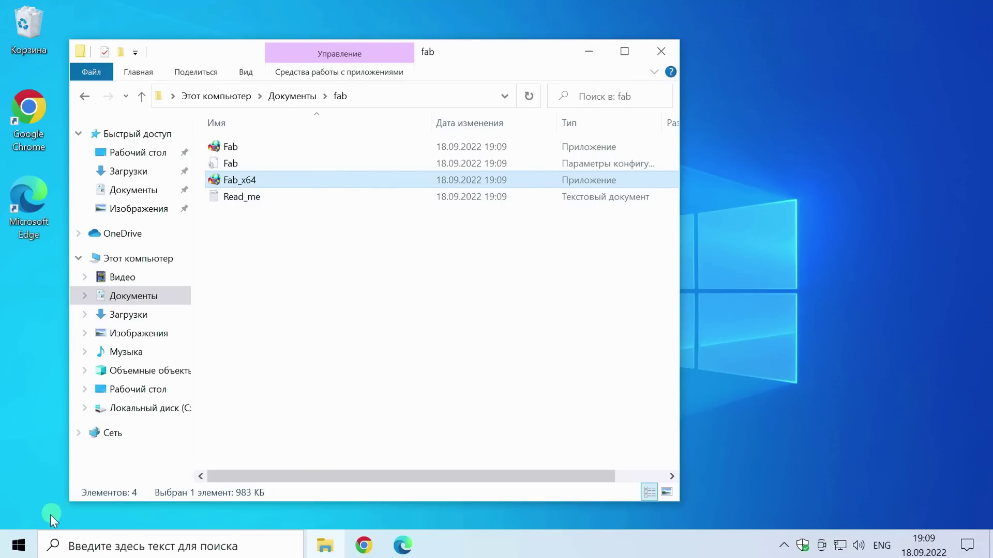
- Check the system type in the Windows system information, and close the settings window
right_click(26, 544)
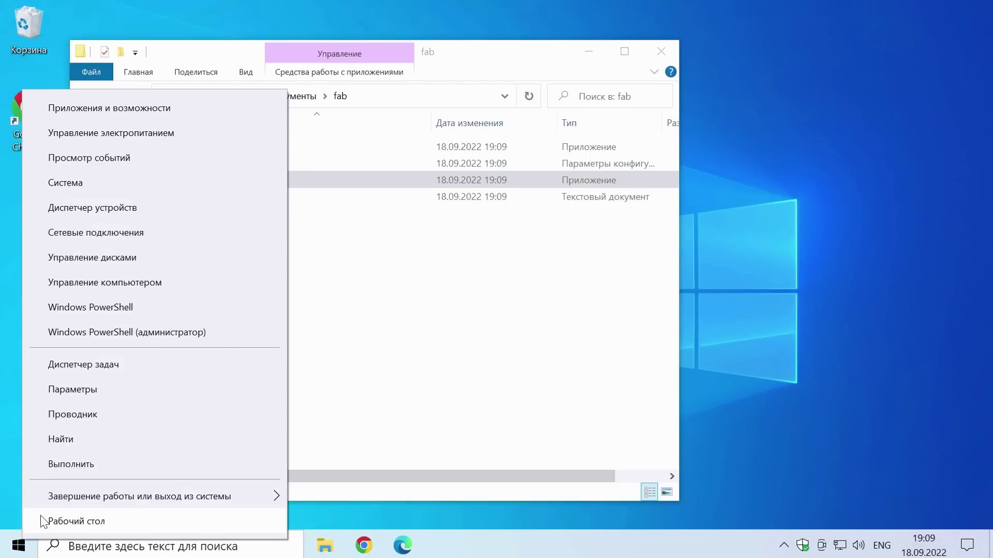
click(130, 183)
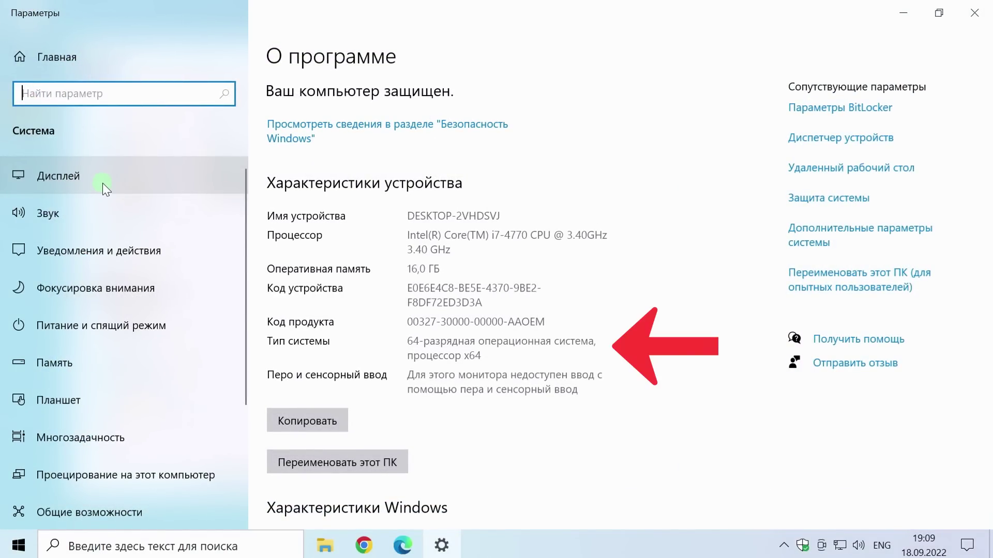
click(975, 12)
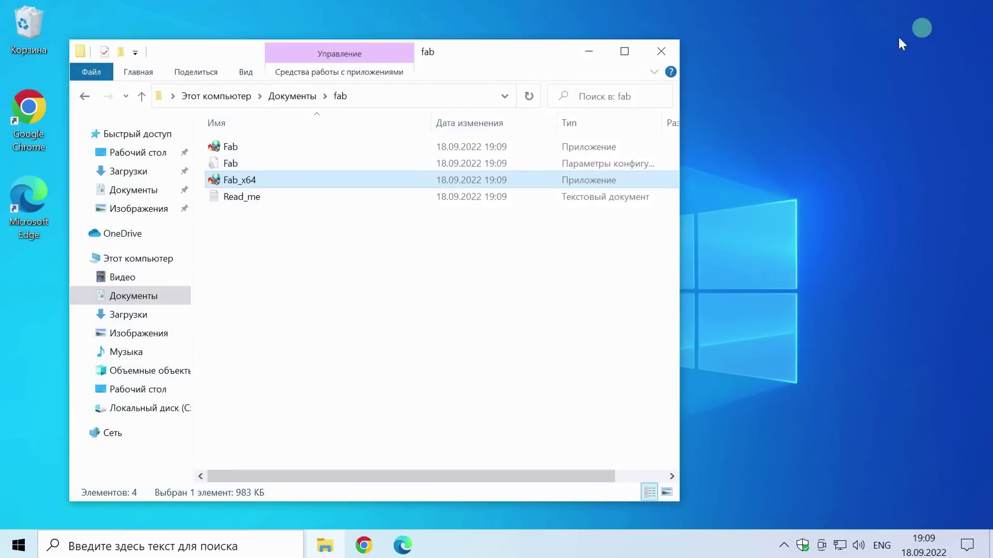
- Run Fab_x64 from the fab folder, allow it to make changes to the device, and close the folder window
click(302, 148)
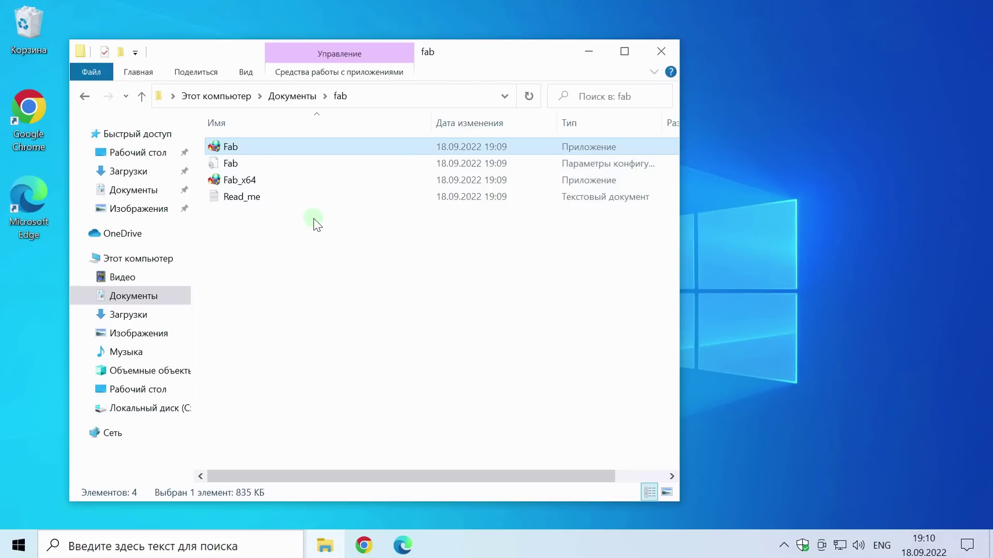
double_click(300, 182)
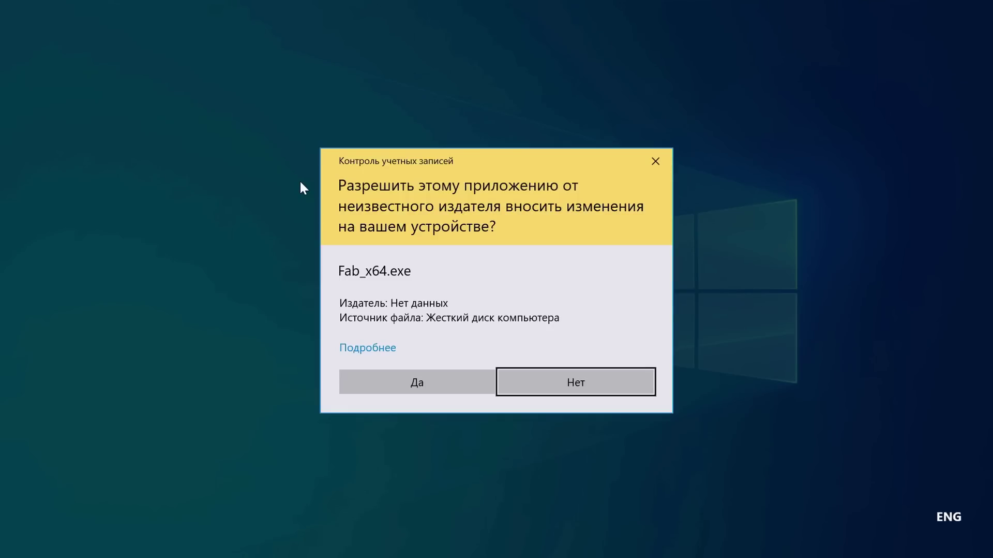
click(427, 382)
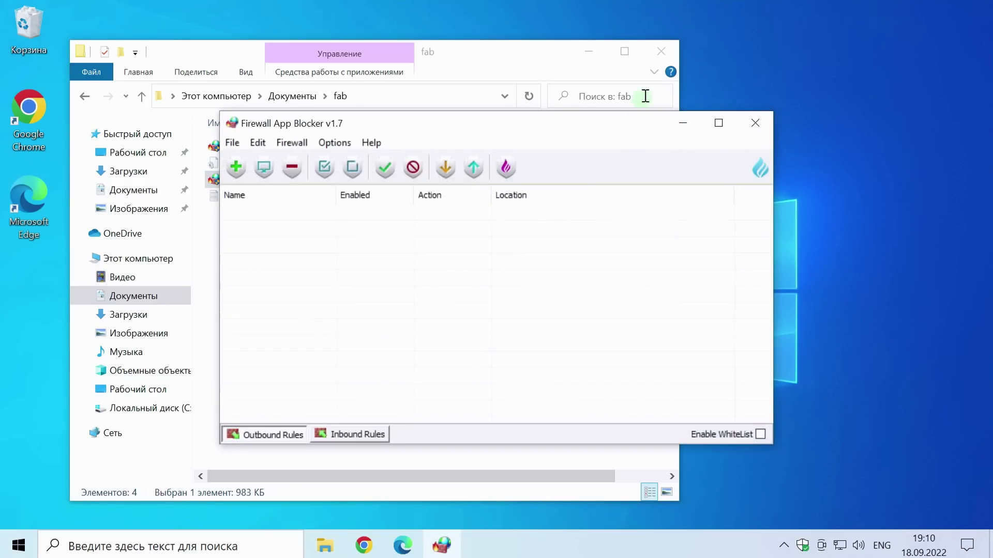
click(662, 51)
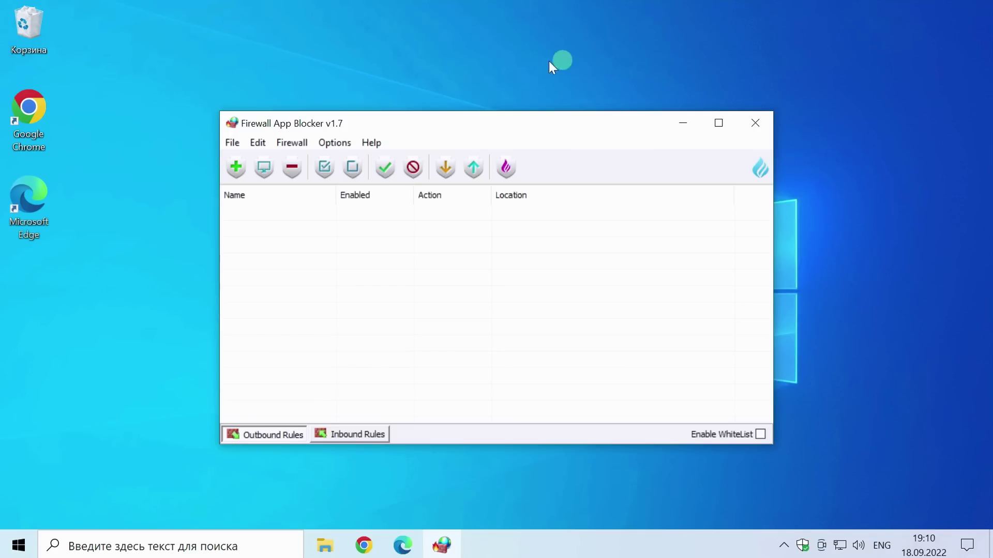
- Switch the Firewall App Blocker interface language to Russian
click(335, 144)
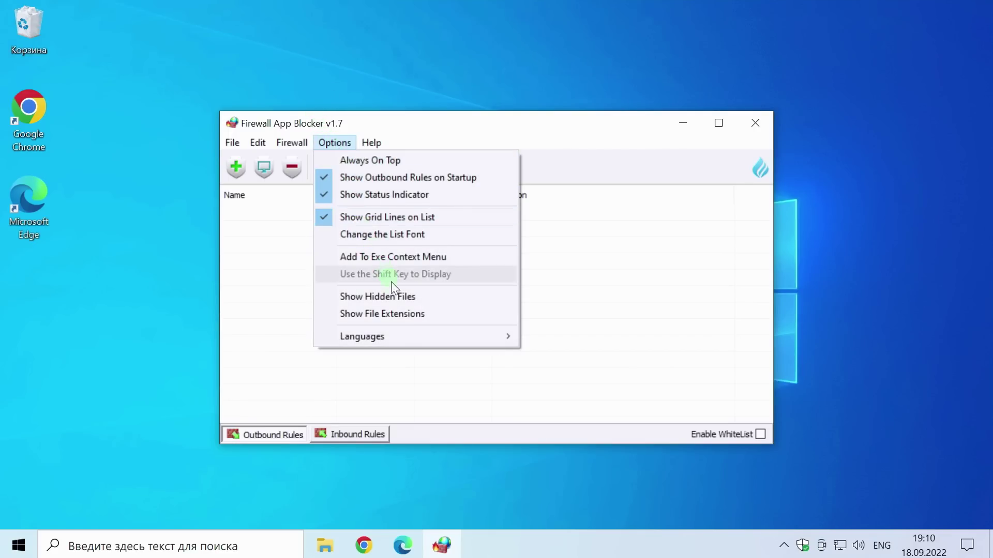
mouse_move(411, 338)
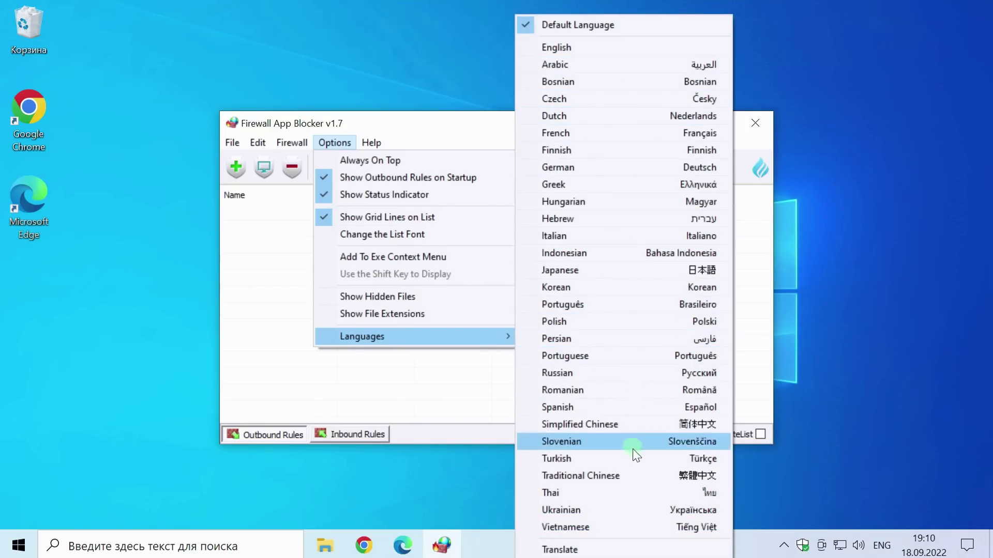
click(637, 375)
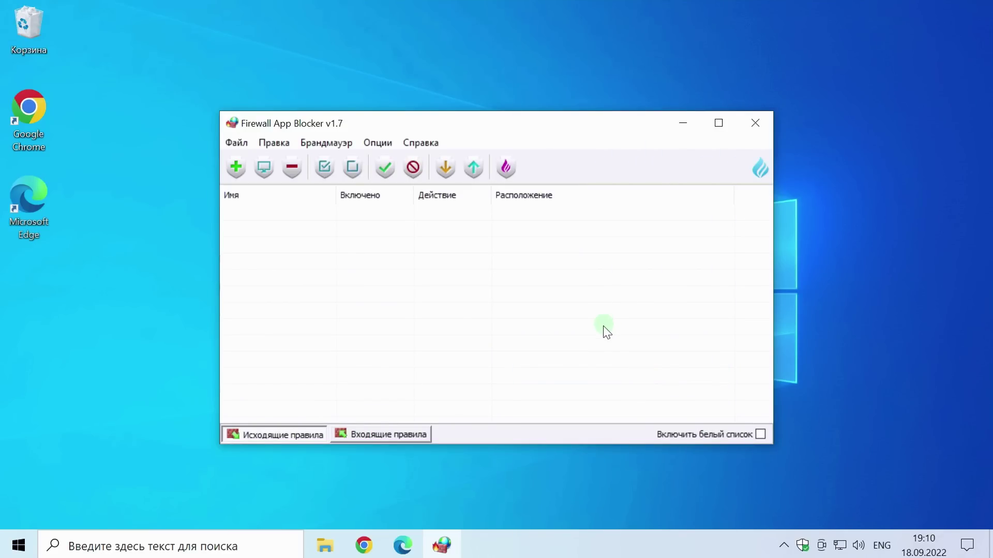
- Pin Firewall App Blocker to the taskbar and close its window
right_click(451, 539)
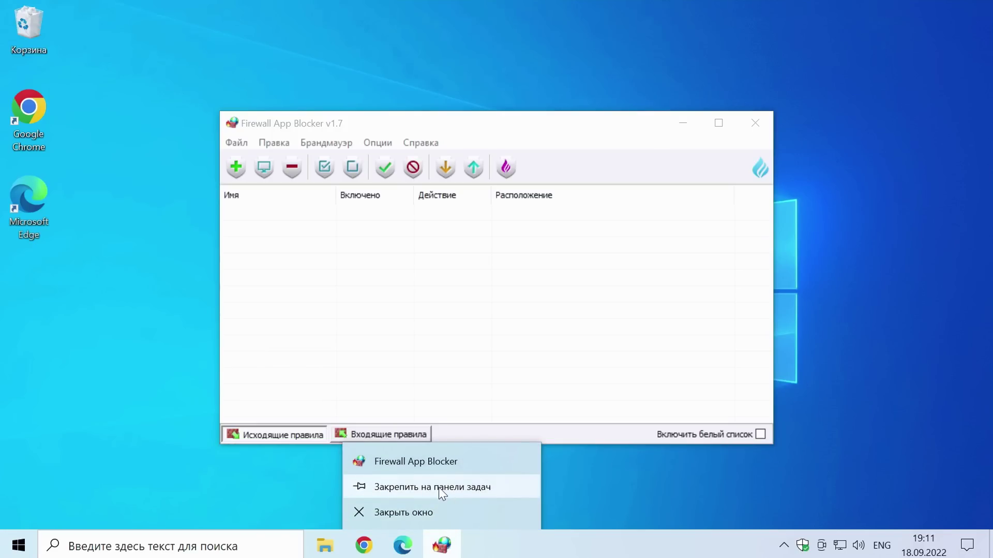
click(439, 488)
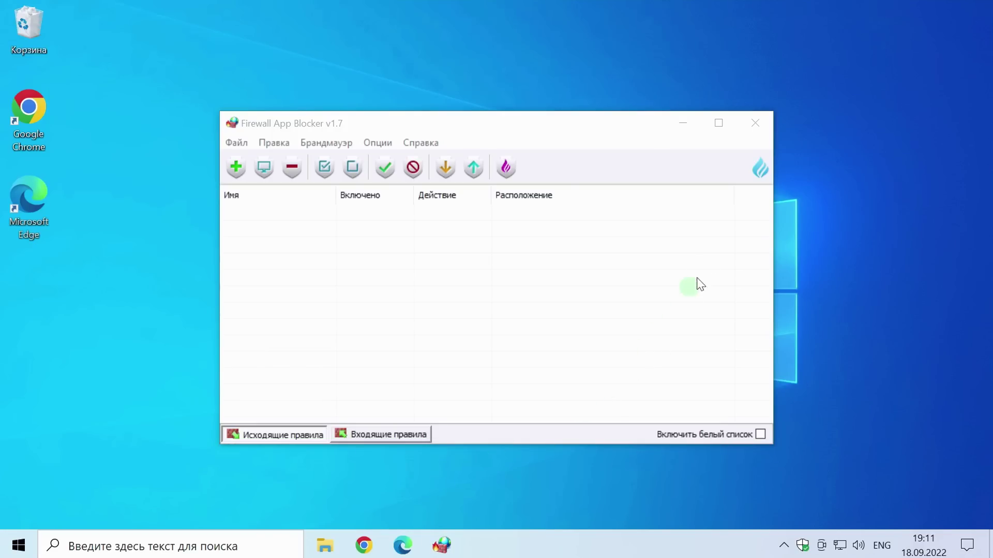
click(756, 124)
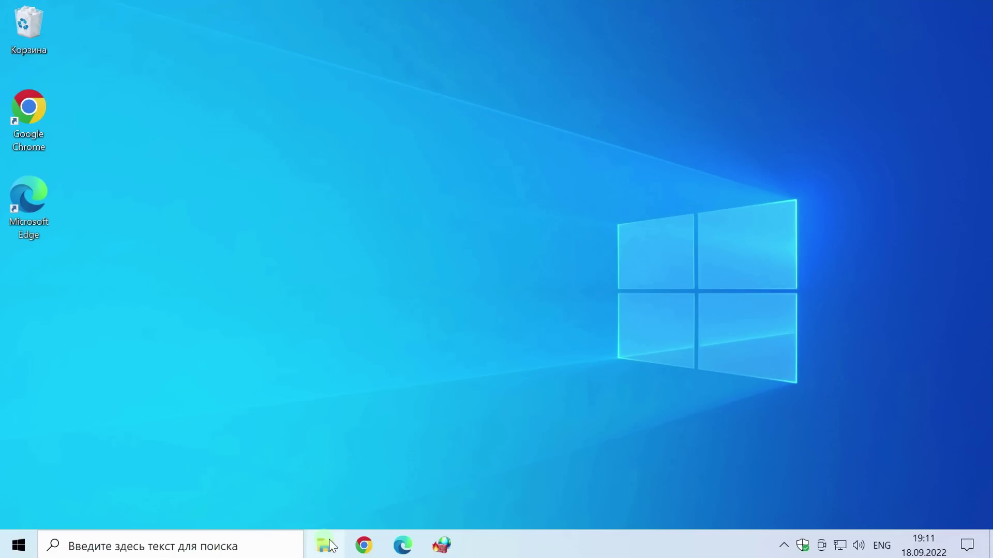
- Test internet access in Microsoft Edge by searching Google for the course author's YouTube channel, and close the browser
click(403, 545)
key(alt+shift)
text(юртаев)
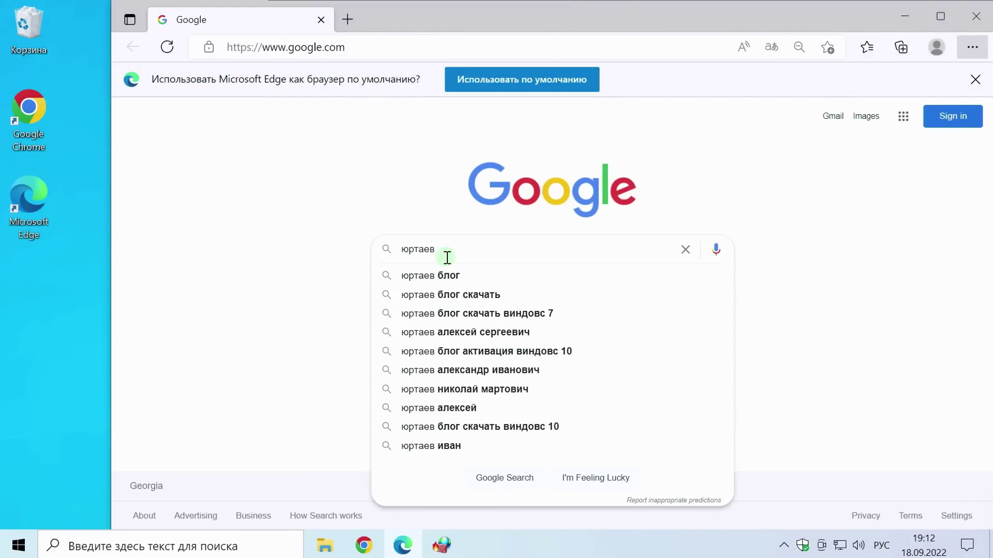
text( юту)
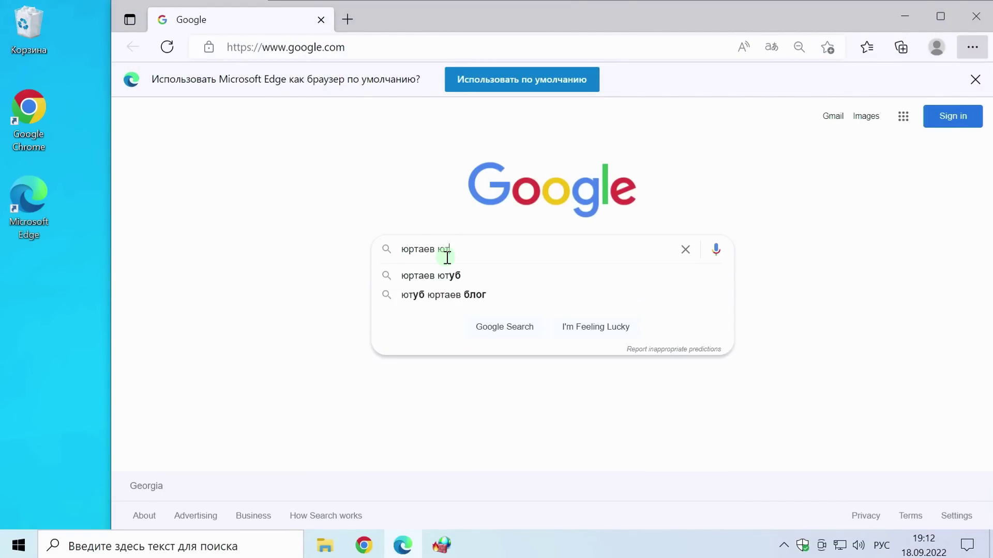
text(б)
key(Return)
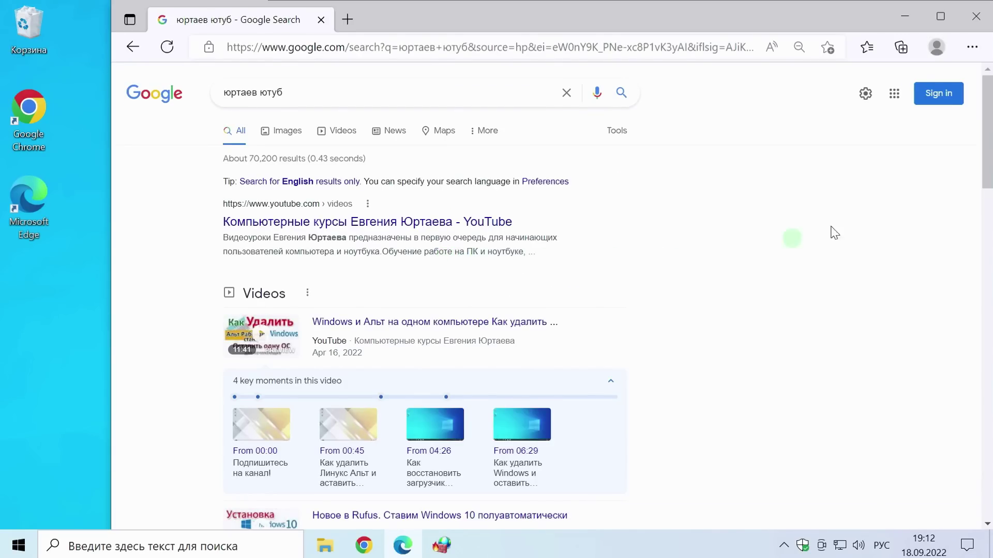
click(976, 18)
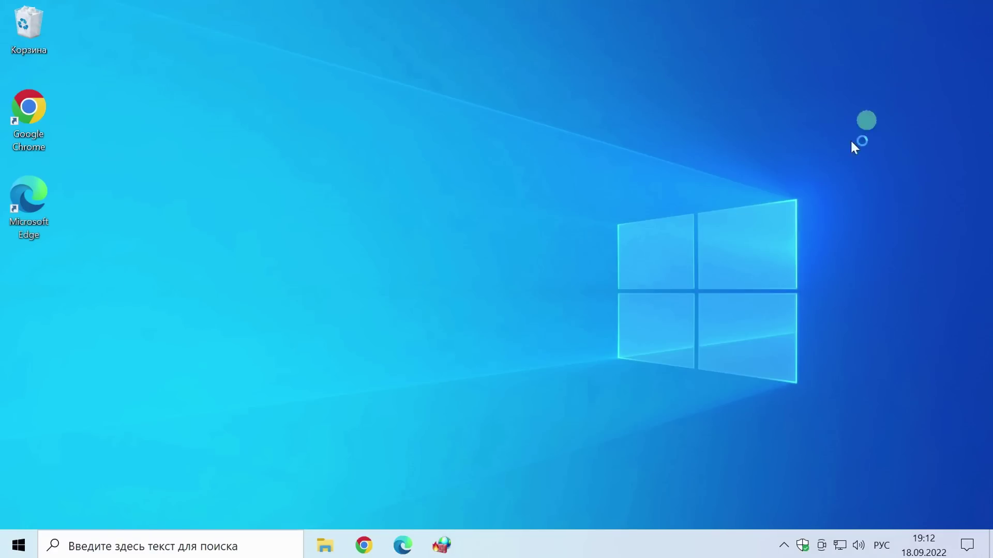
- Test internet access in Google Chrome by searching Google for the course author's blog, look through the results, and close the browser
click(364, 546)
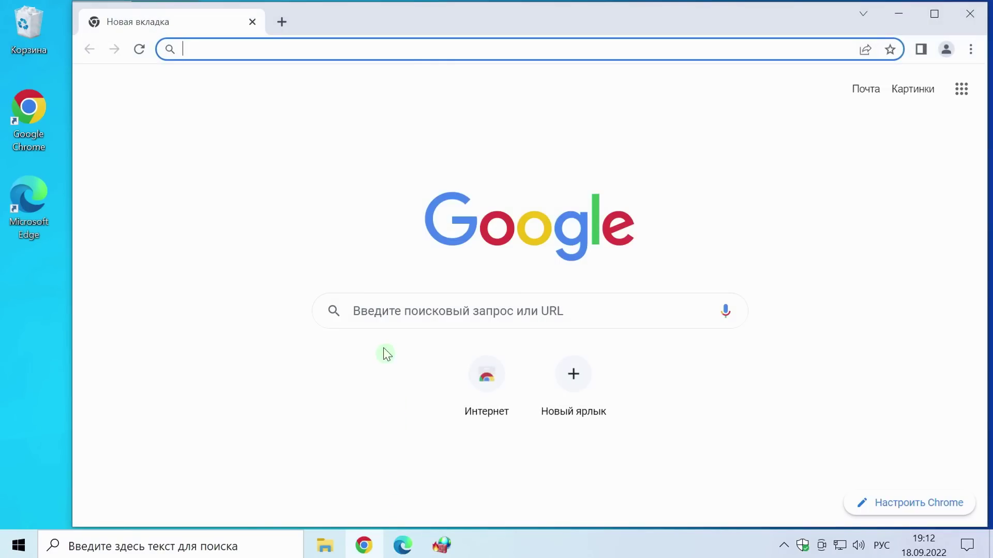
click(354, 309)
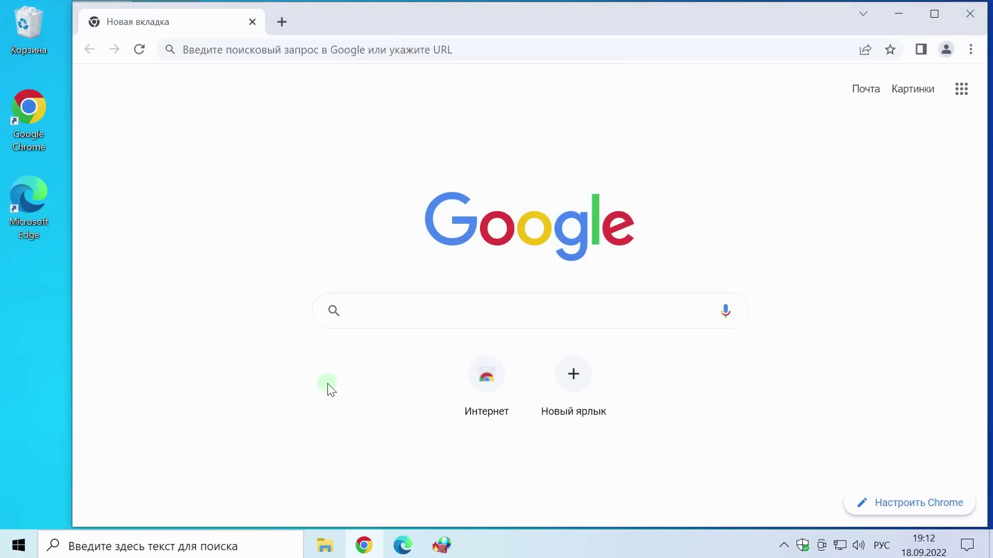
text(юрт)
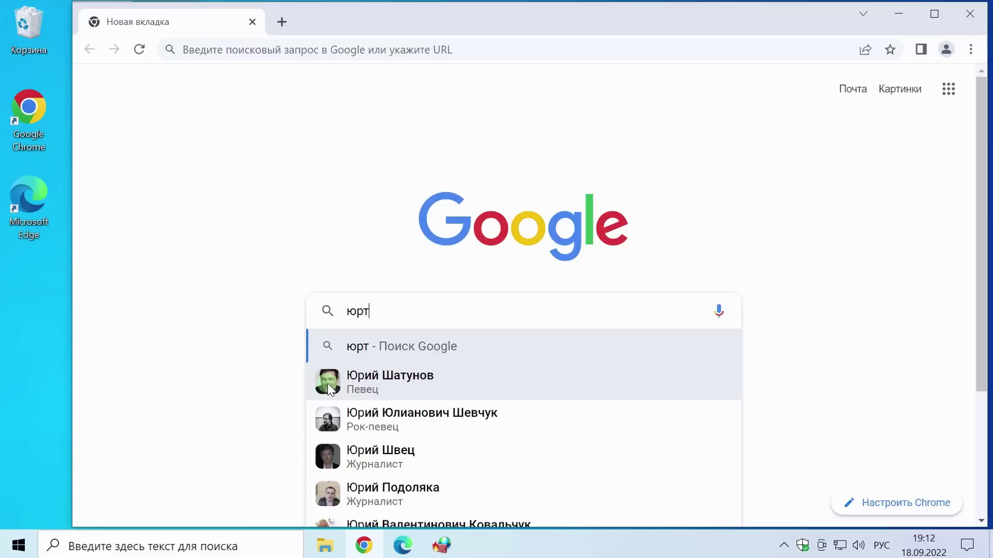
text(аев блог)
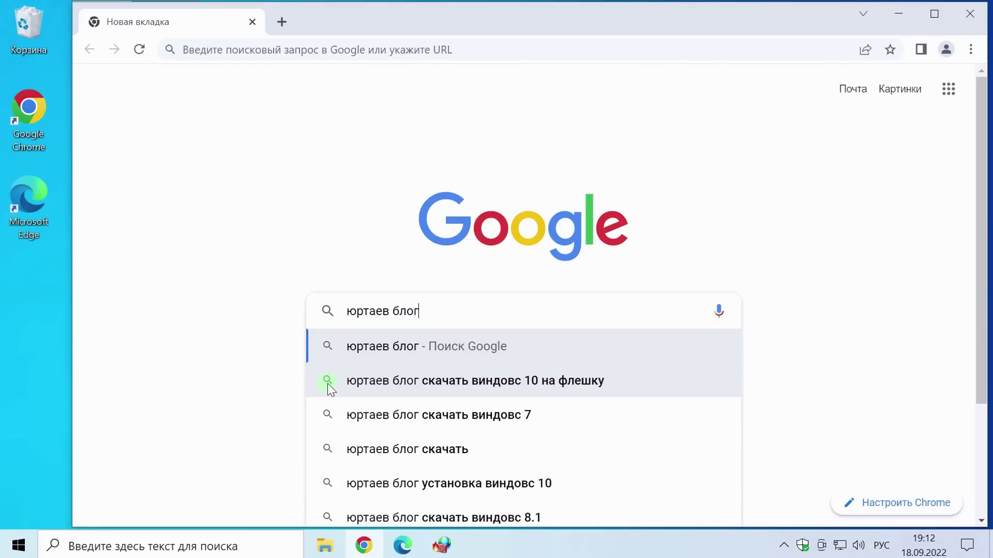
key(Return)
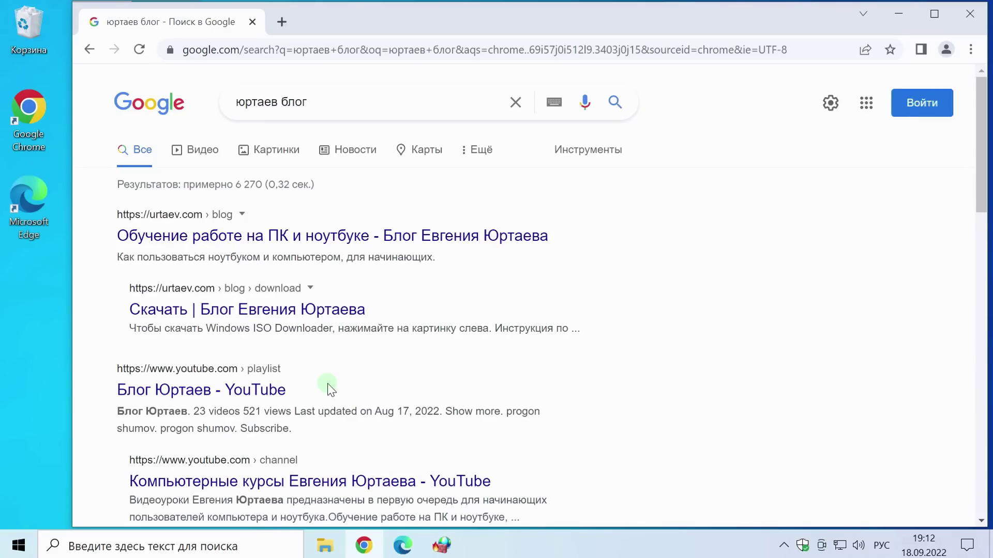
scroll(625, 343, down, 7)
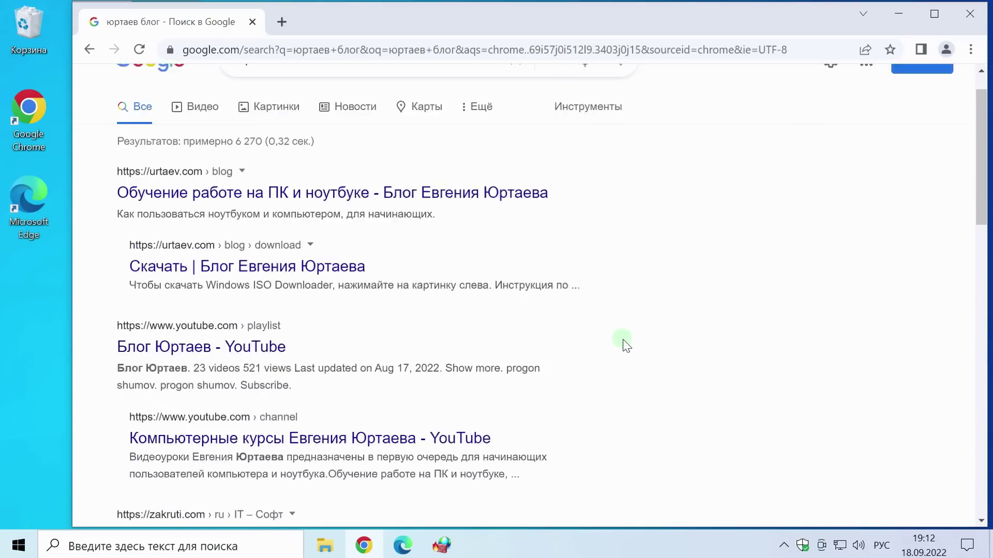
scroll(627, 346, up, 7)
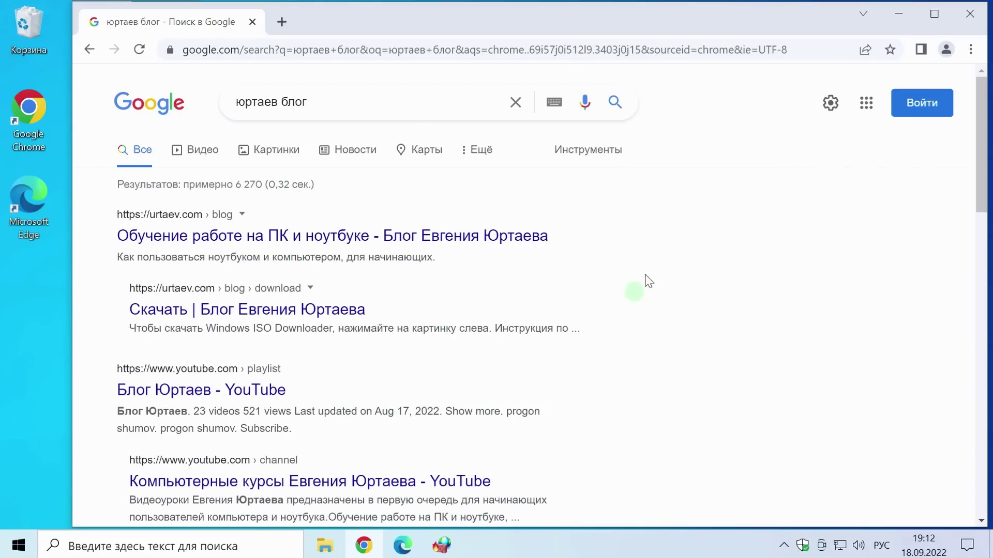
click(970, 14)
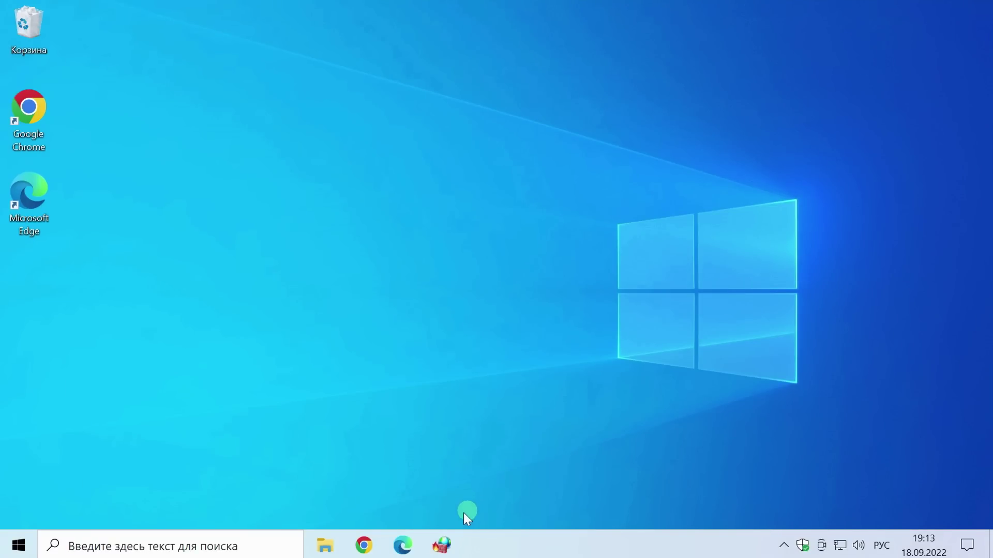
- Run Firewall App Blocker with permission to make changes, add the Microsoft Edge desktop shortcut to the outbound rules as blocked, and close the program
click(443, 555)
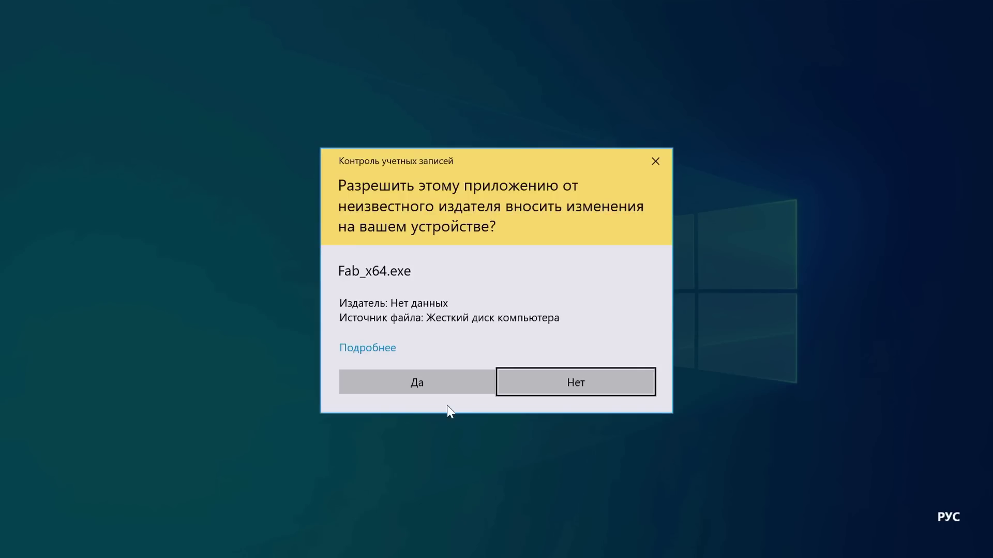
click(448, 385)
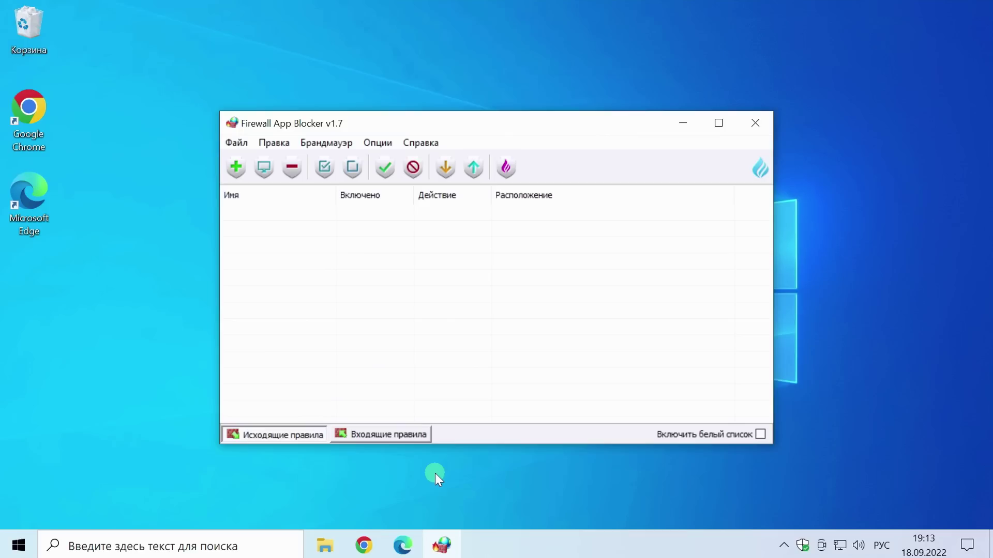
drag(26, 198, 346, 287)
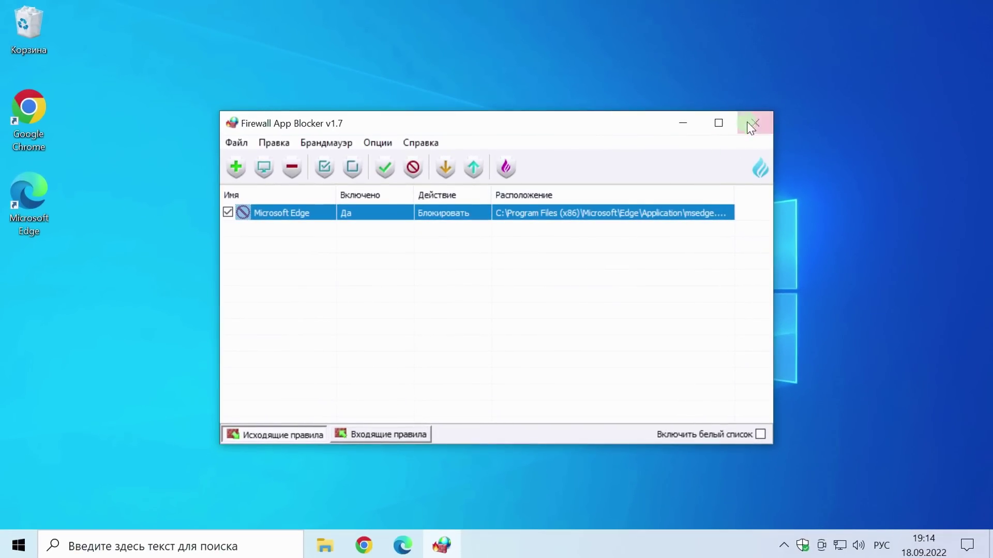
click(764, 124)
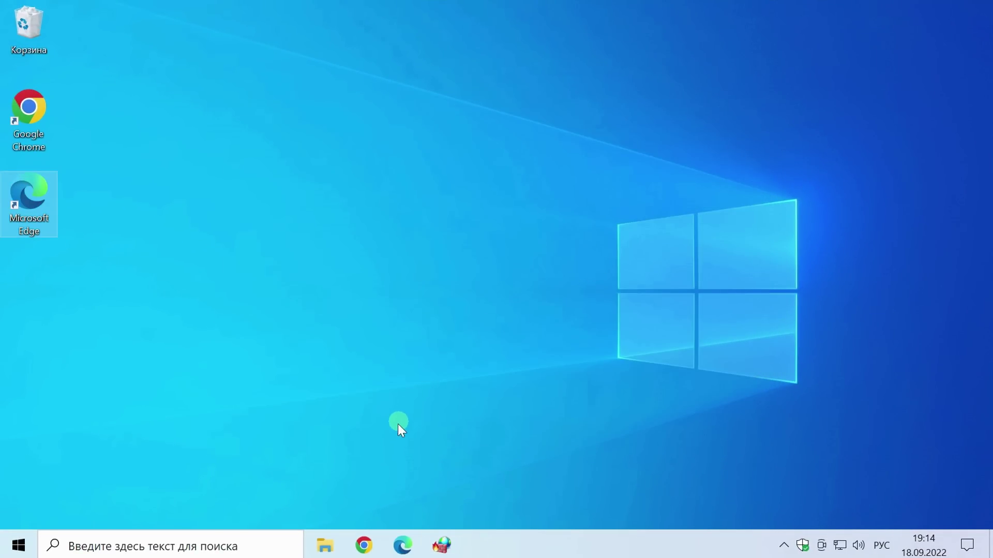
click(402, 546)
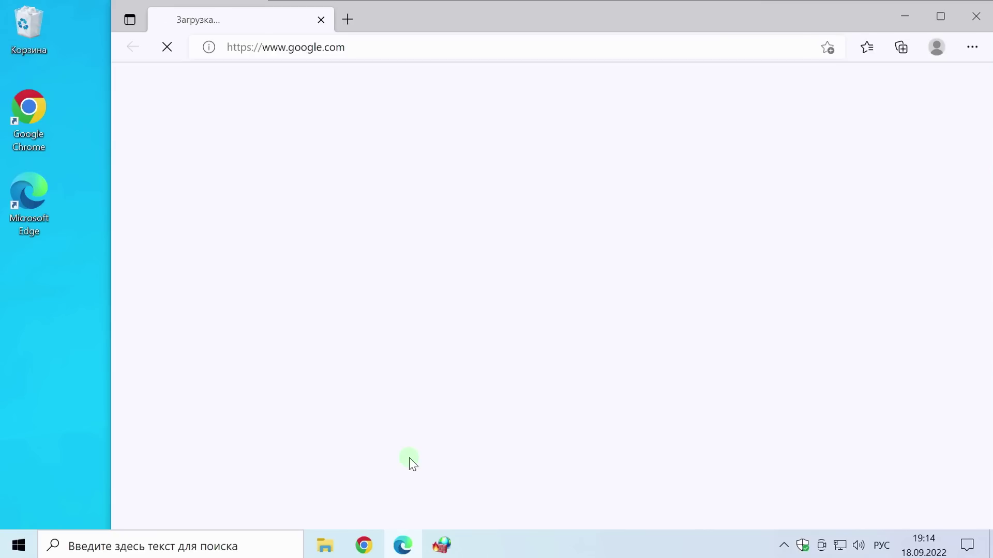
key(F5)
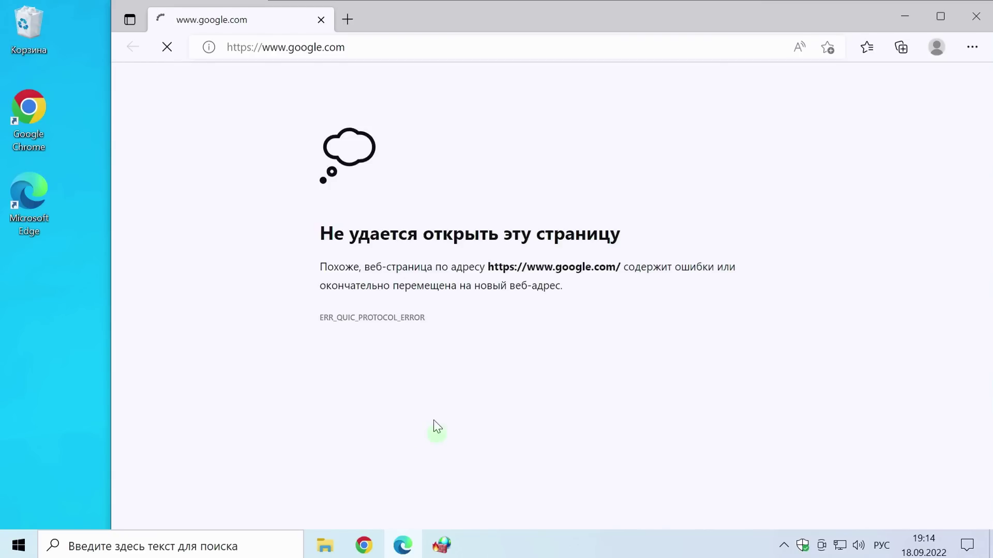
click(347, 19)
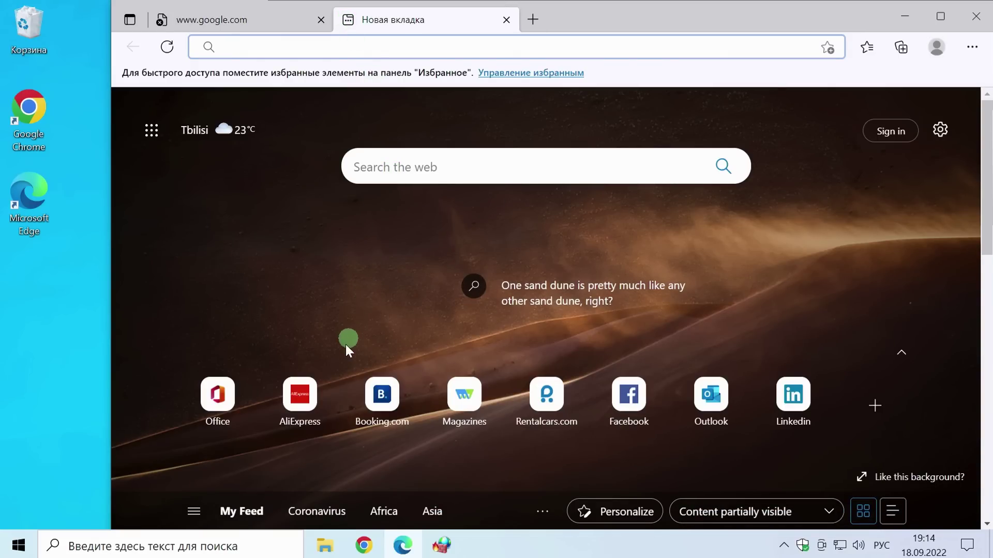
click(300, 394)
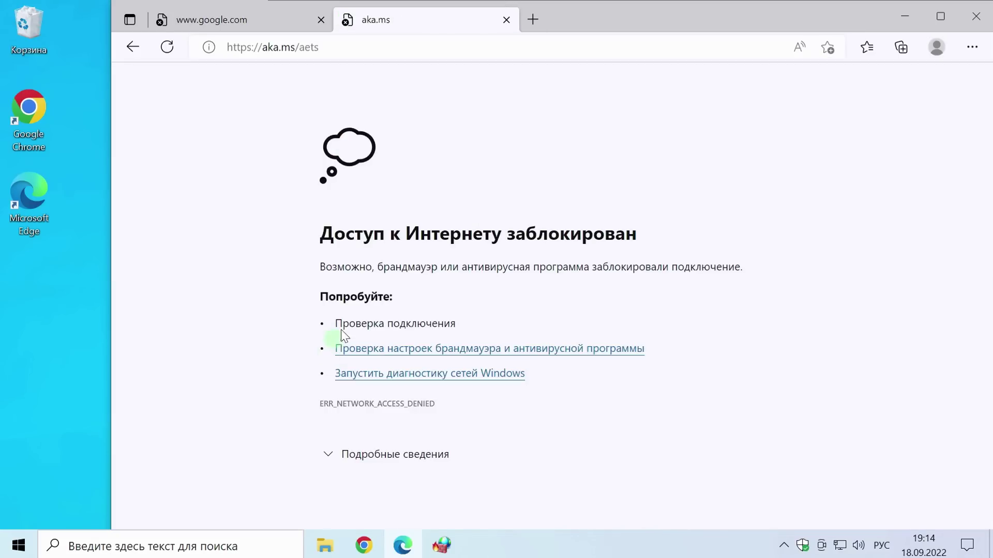
click(976, 16)
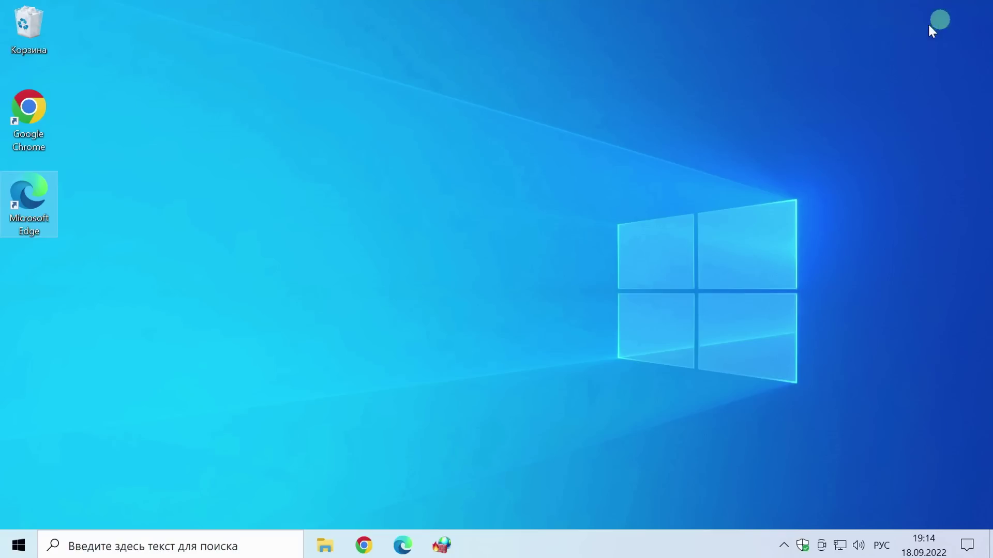
- Check that Google Chrome can go online by searching for the course author's blog and opening the site, and close the browser
click(364, 546)
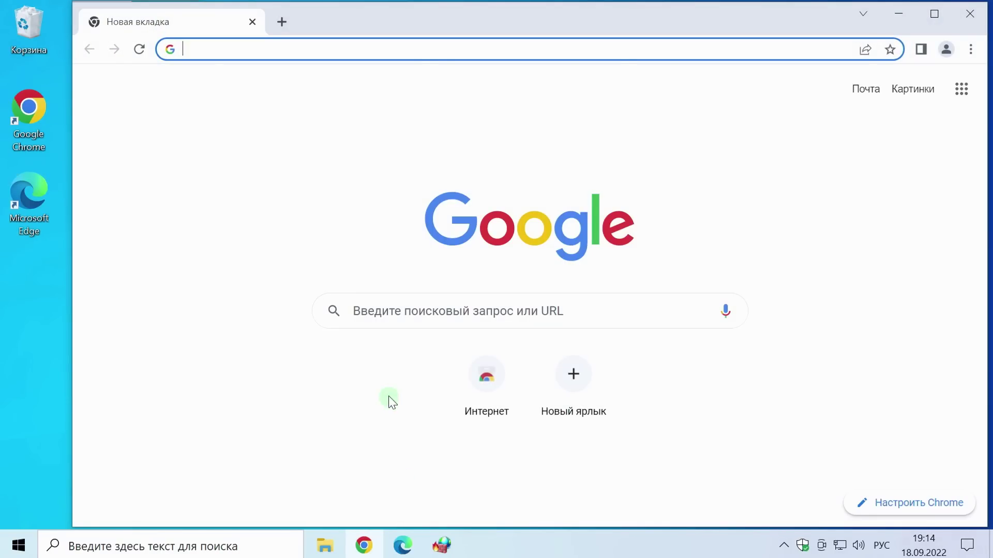
click(382, 312)
click(396, 347)
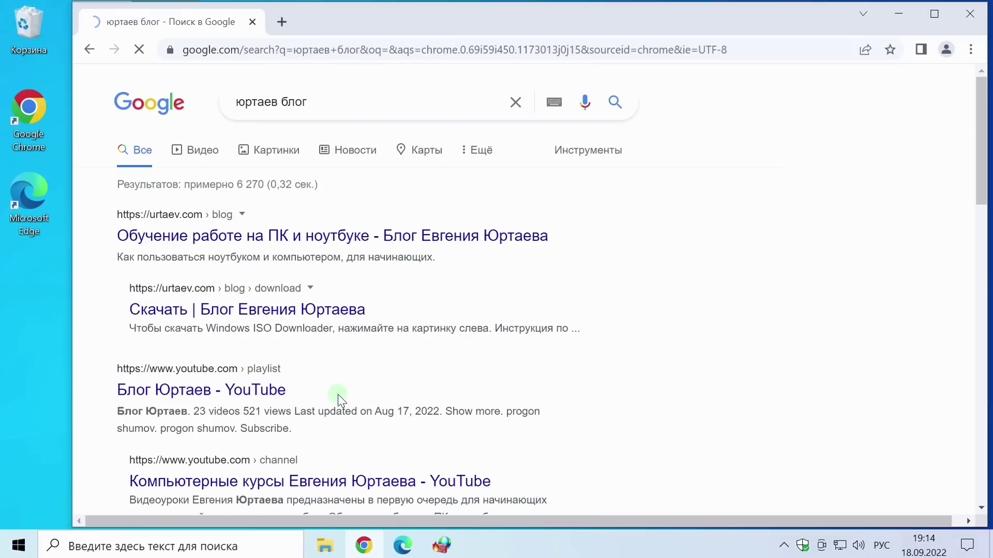
click(271, 246)
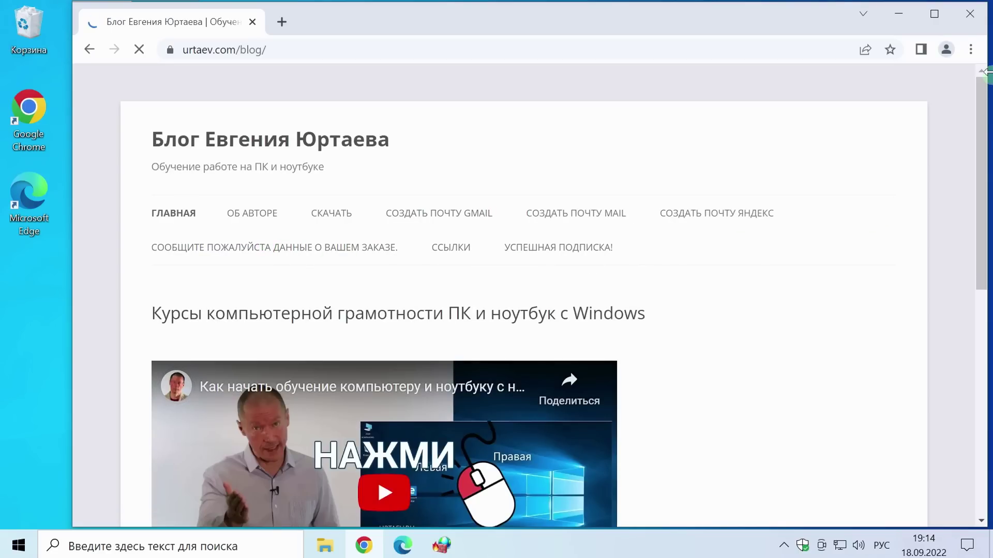
click(970, 13)
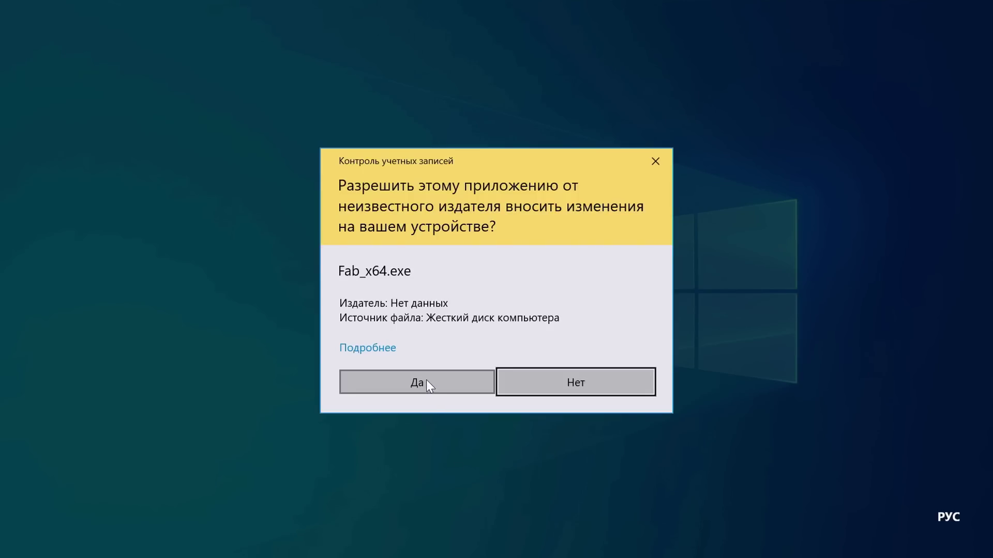
- Allow Fab_x64.exe to make changes, disable the Microsoft Edge blocking rule in Firewall App Blocker, and close the program
click(426, 384)
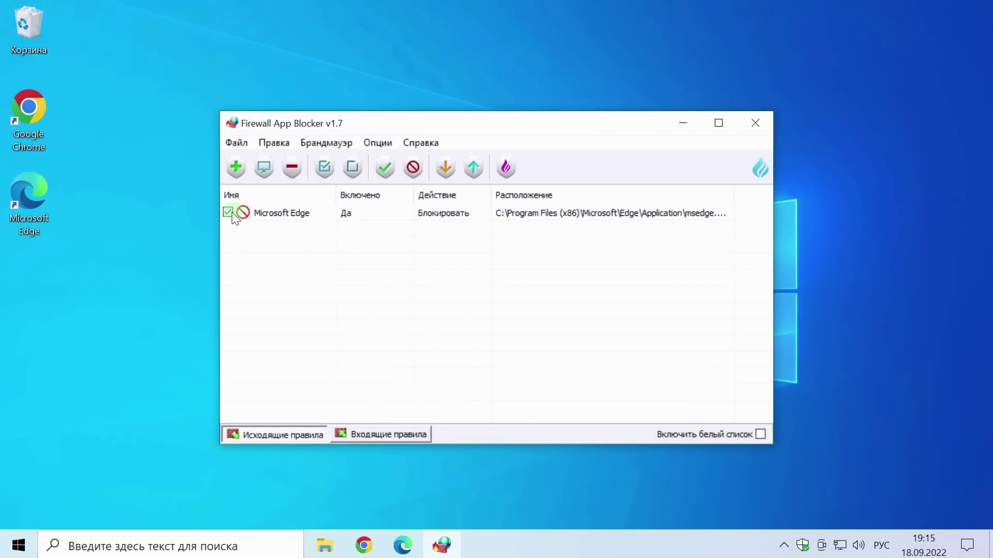
click(231, 212)
click(755, 123)
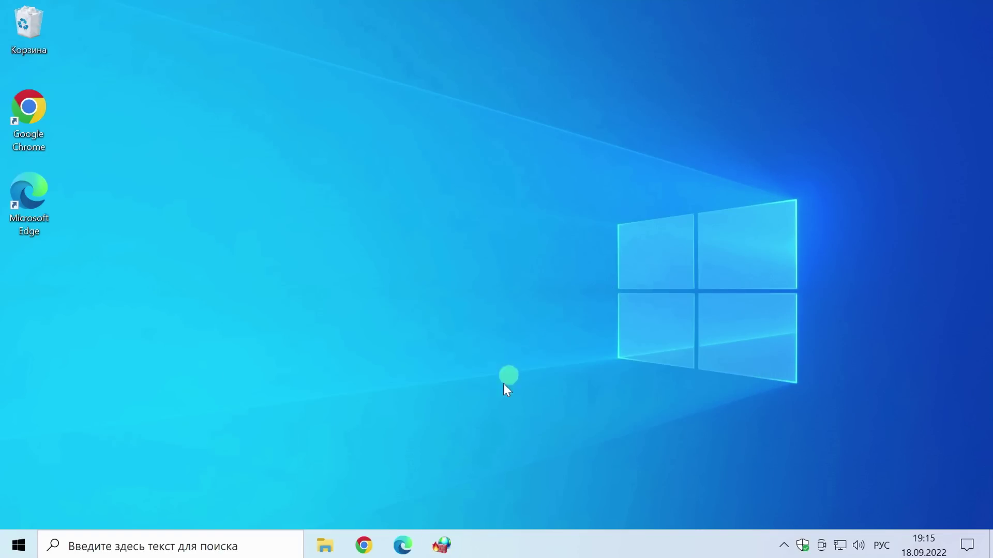
- Recheck Microsoft Edge's internet access by searching Google for the course author's YouTube channel and opening its videos page, and close the browser
click(403, 545)
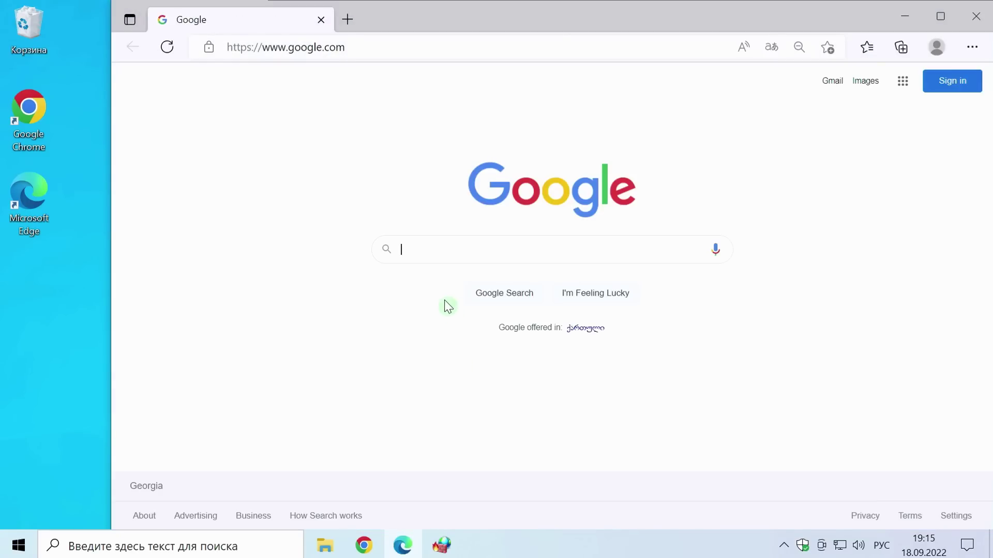
text(юрта)
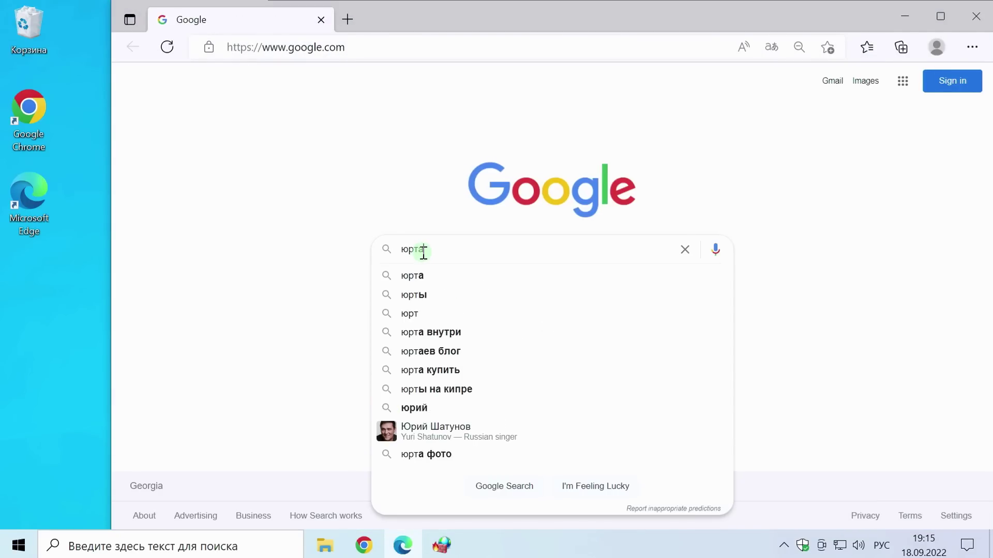
text(ев ютуб)
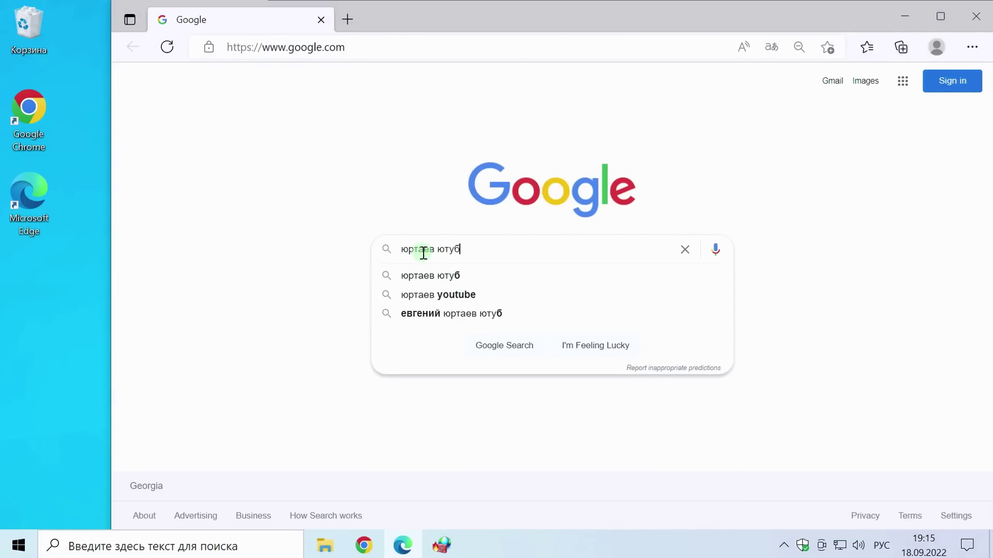
key(Return)
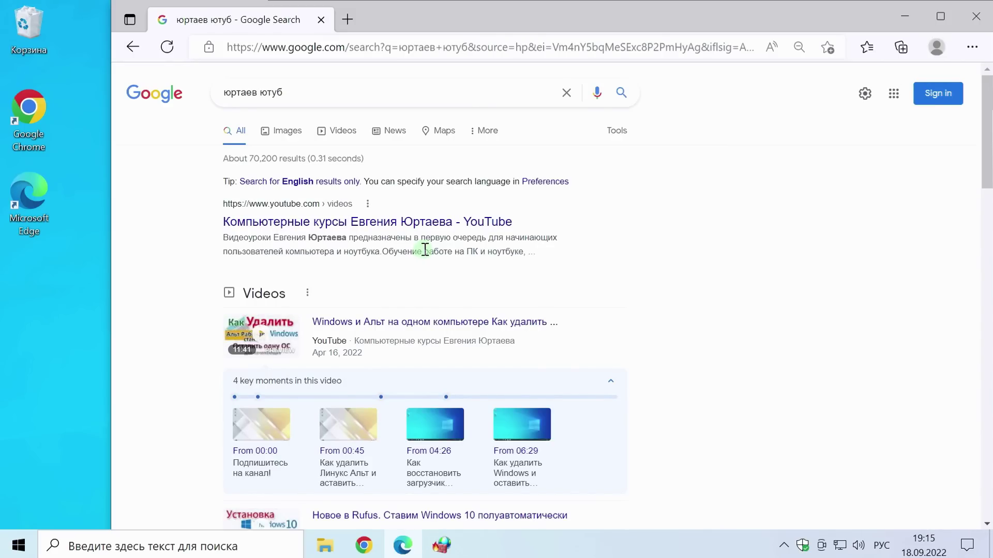
click(436, 222)
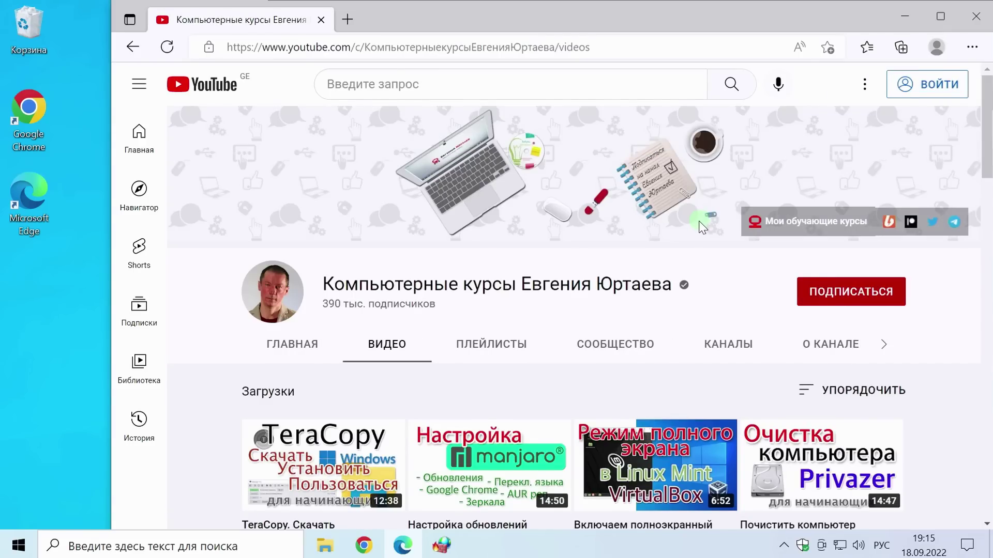
scroll(701, 227, down, 8)
scroll(696, 237, up, 8)
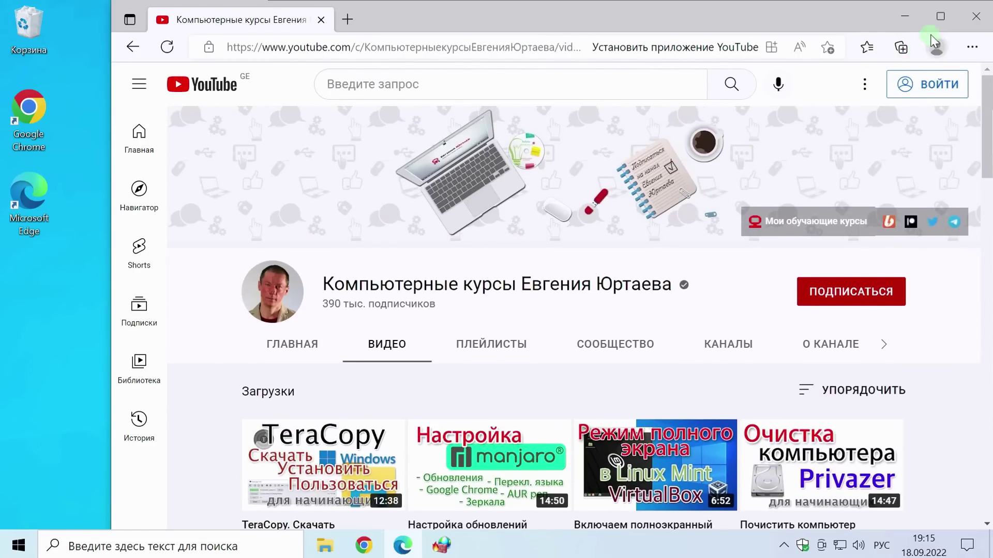
click(976, 16)
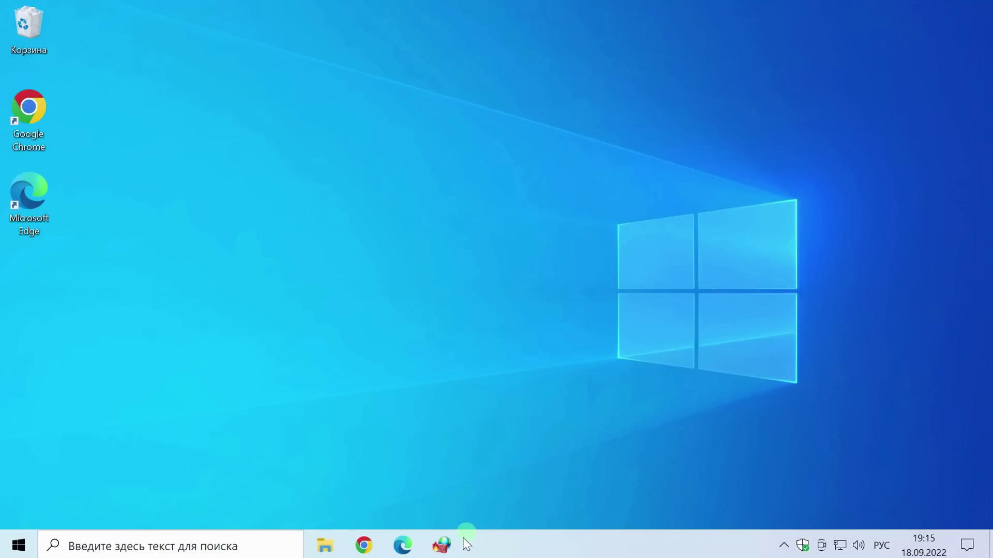
- Run Firewall App Blocker again with permission to make changes and delete the Microsoft Edge rule from the outbound rules
click(443, 546)
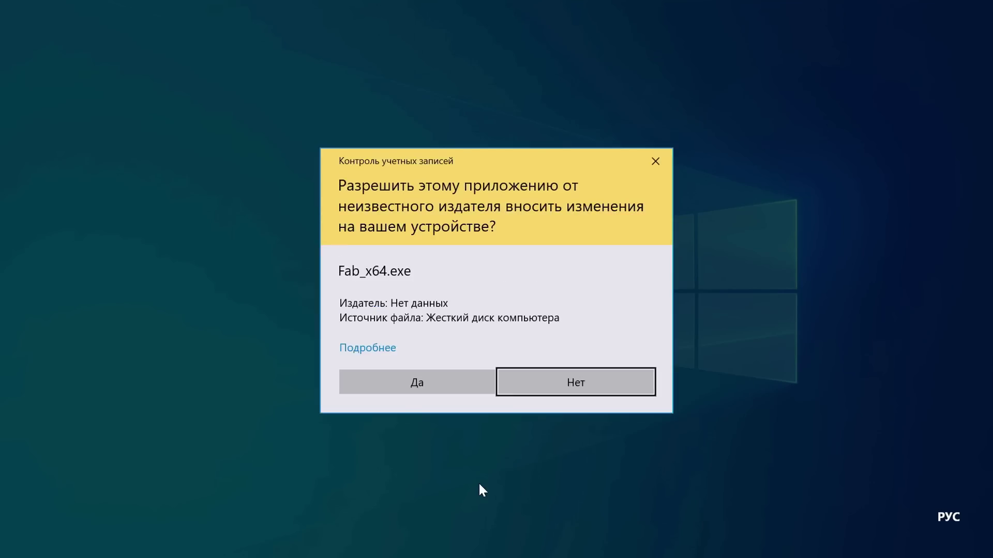
click(445, 386)
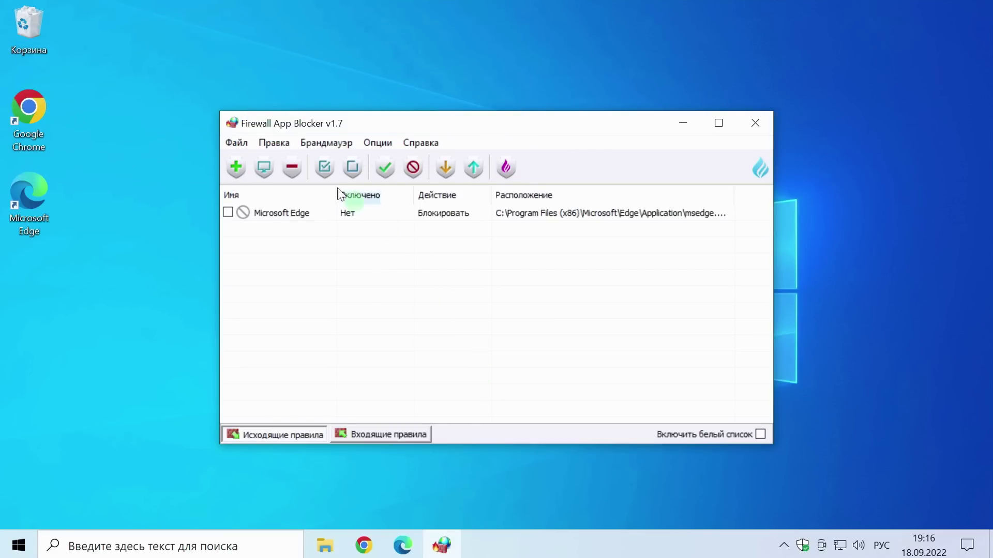
click(336, 214)
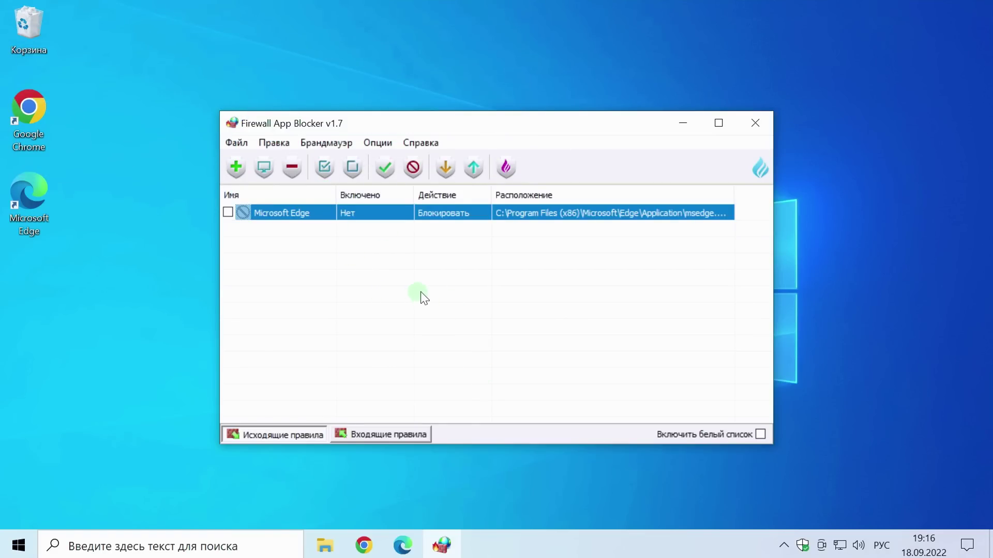
click(291, 175)
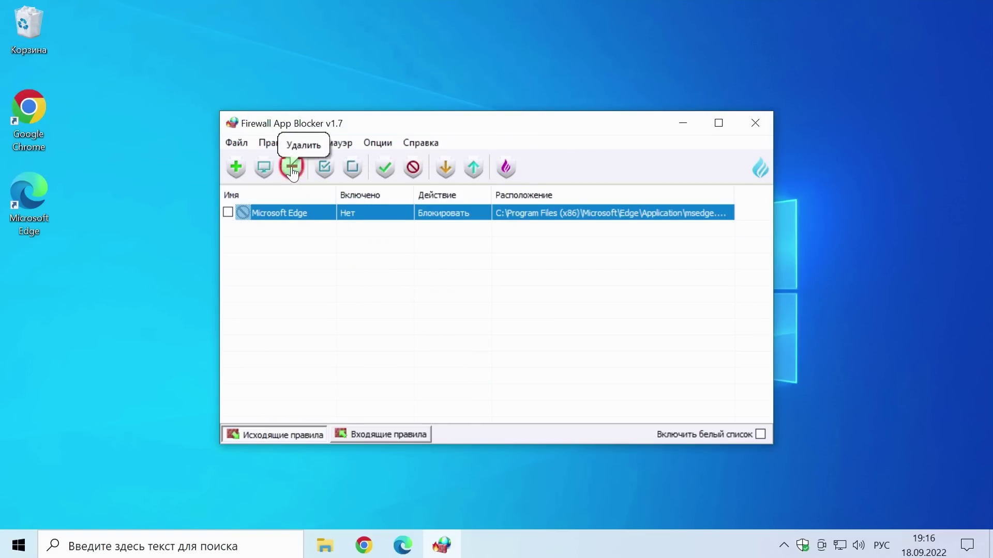
click(292, 171)
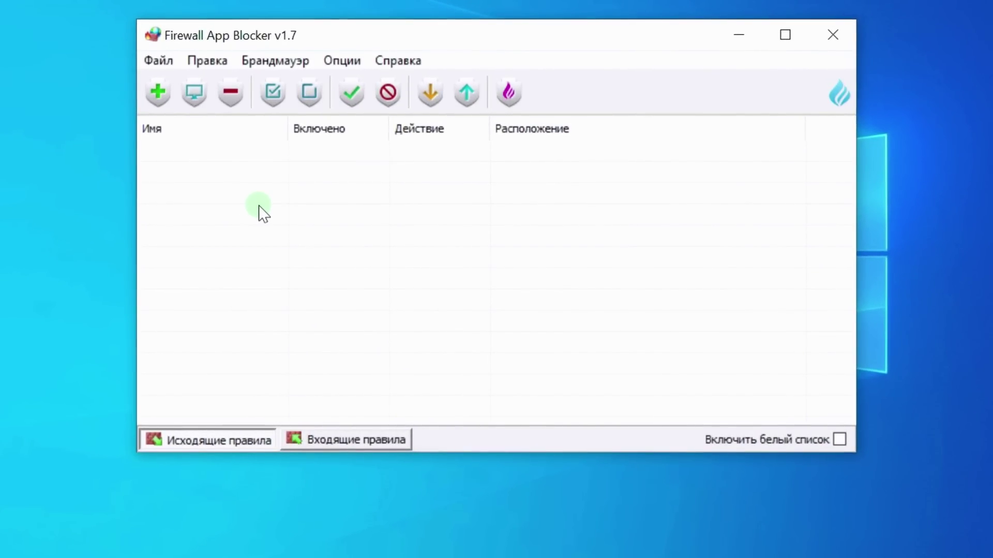
- Add chrome.exe from C:\Program Files\Google\Chrome\Application to the outbound rules as a blocked program
click(151, 99)
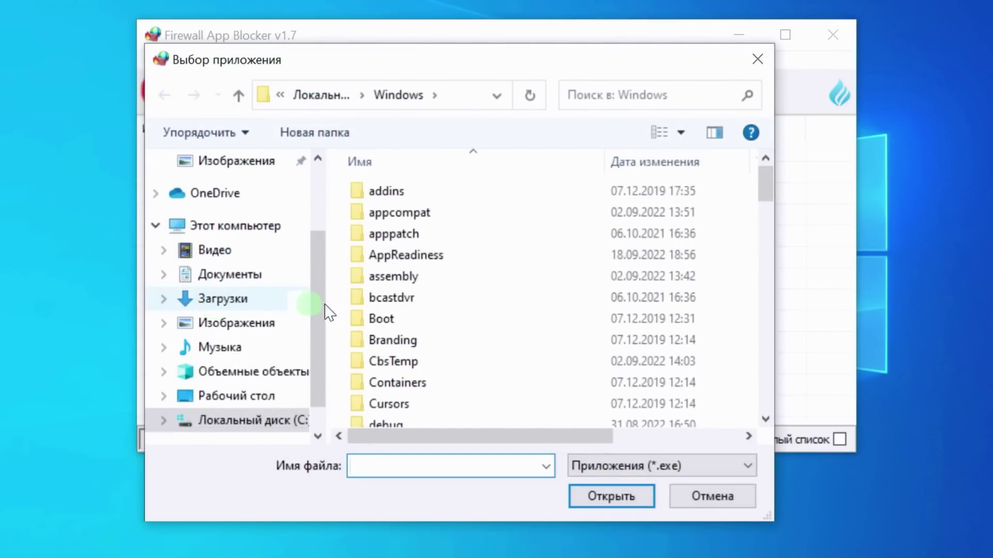
click(341, 98)
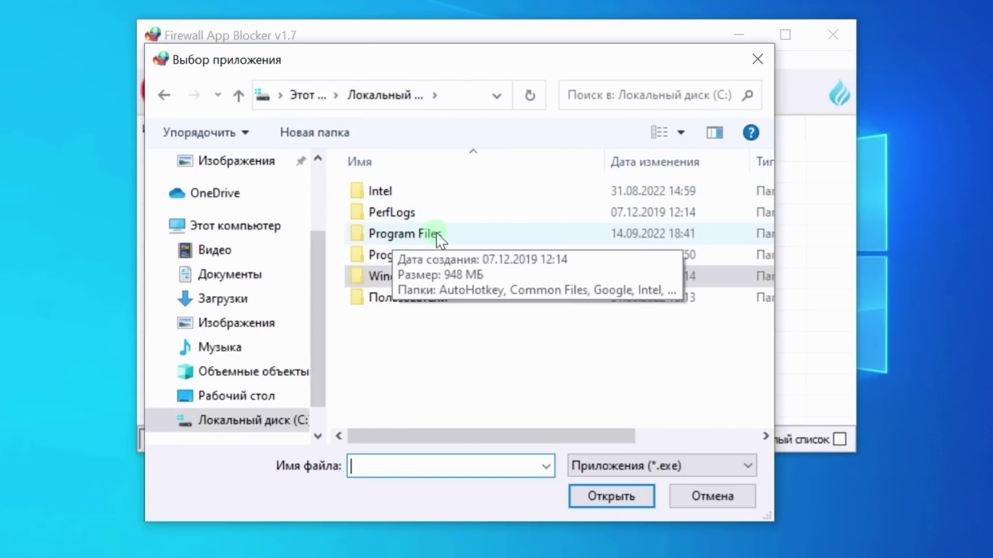
double_click(464, 237)
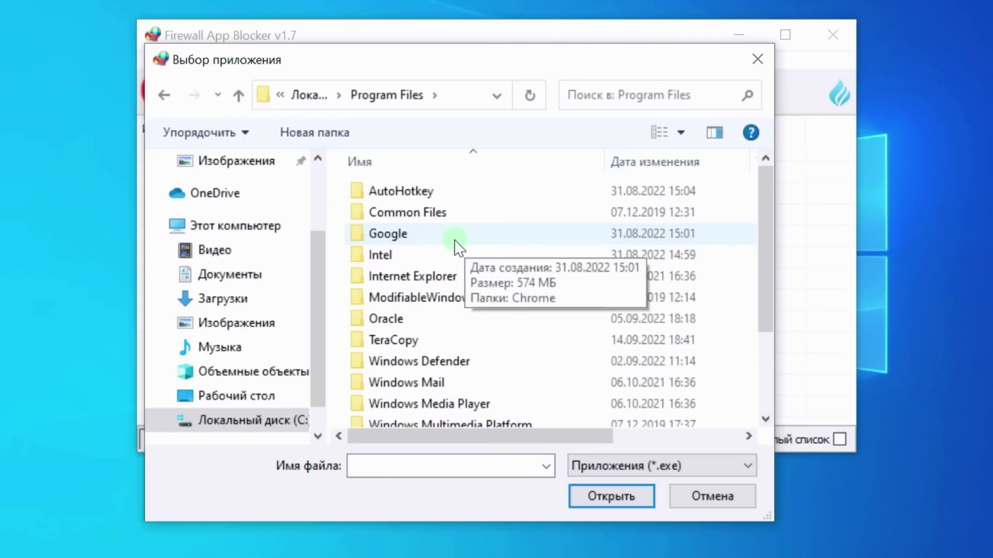
double_click(455, 241)
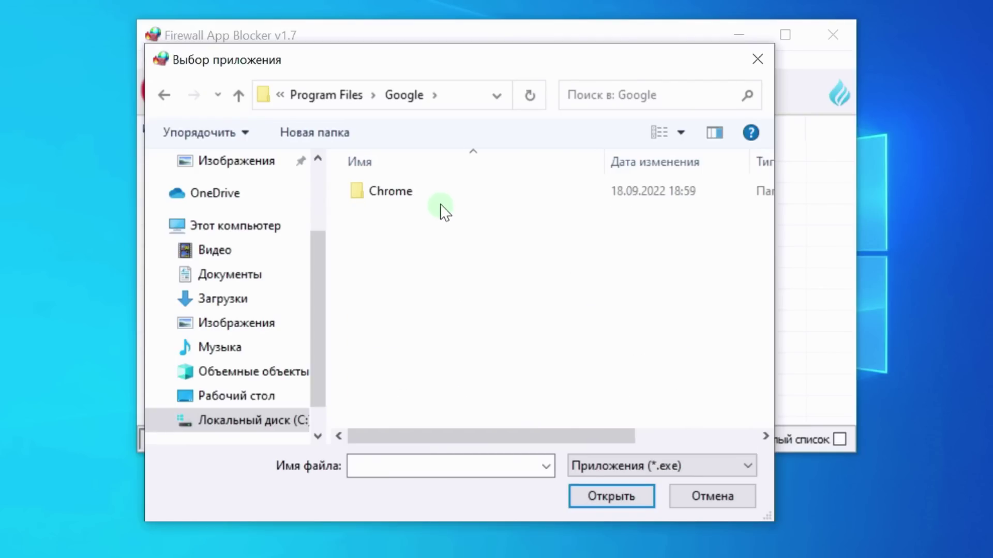
double_click(434, 200)
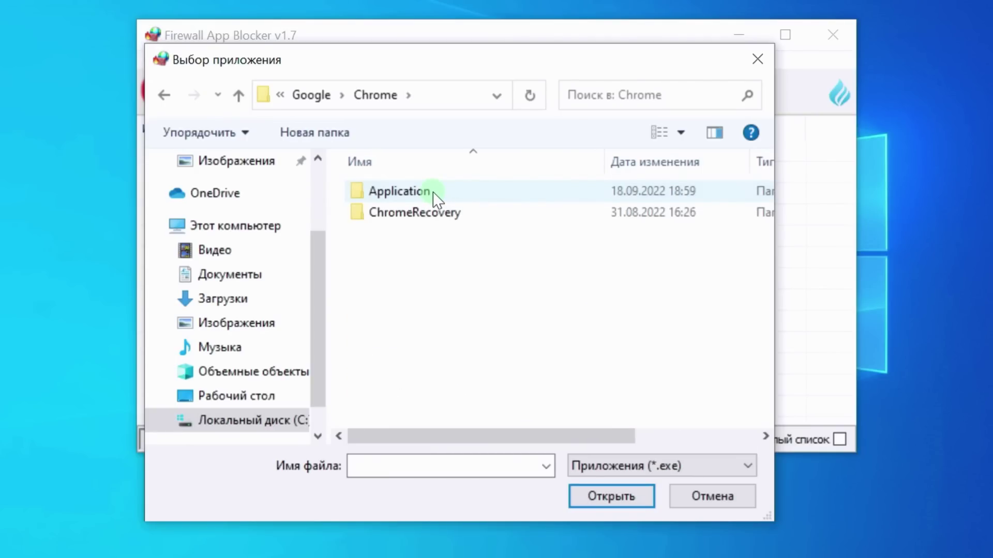
double_click(434, 193)
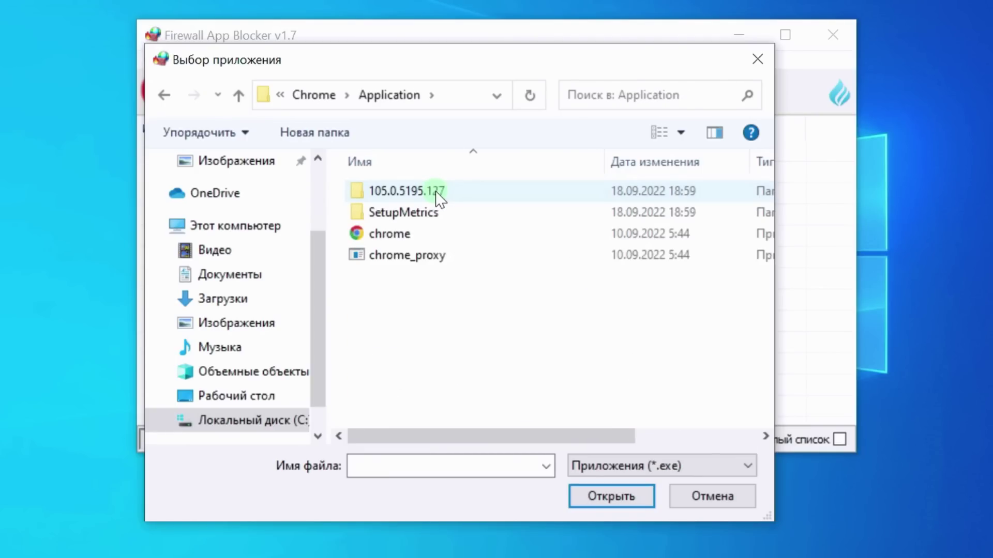
click(418, 239)
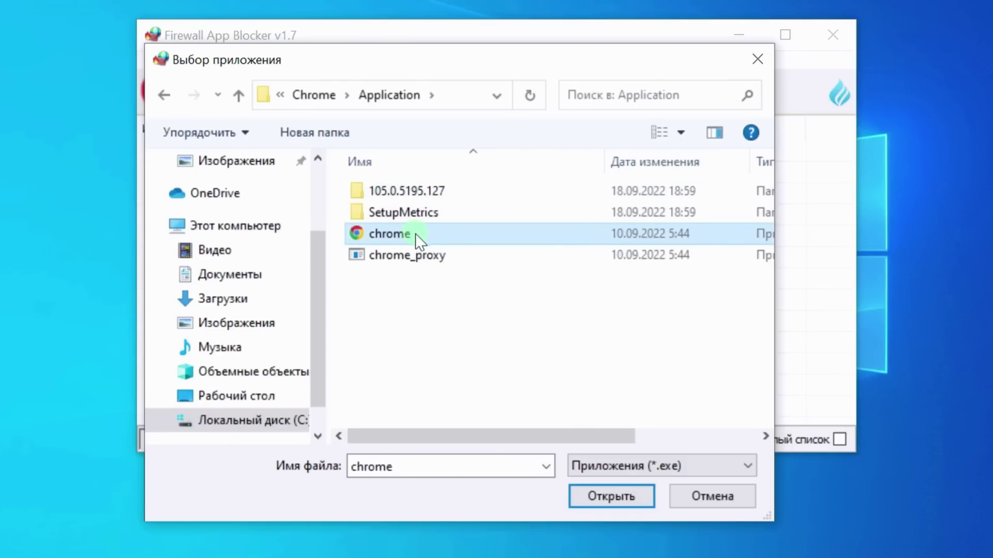
click(627, 497)
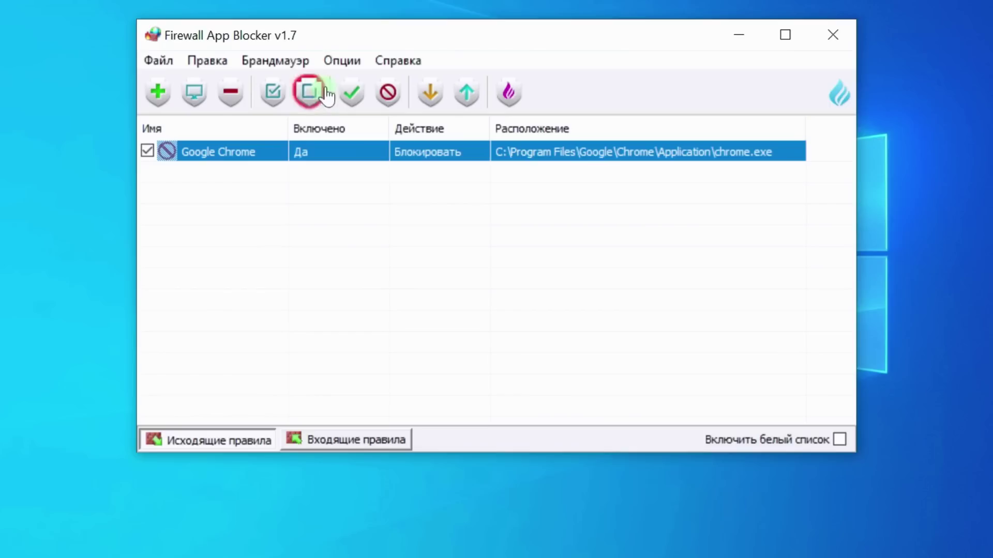
- Turn on the display of file extensions in the Firewall App Blocker options and clear the rule selection
click(341, 62)
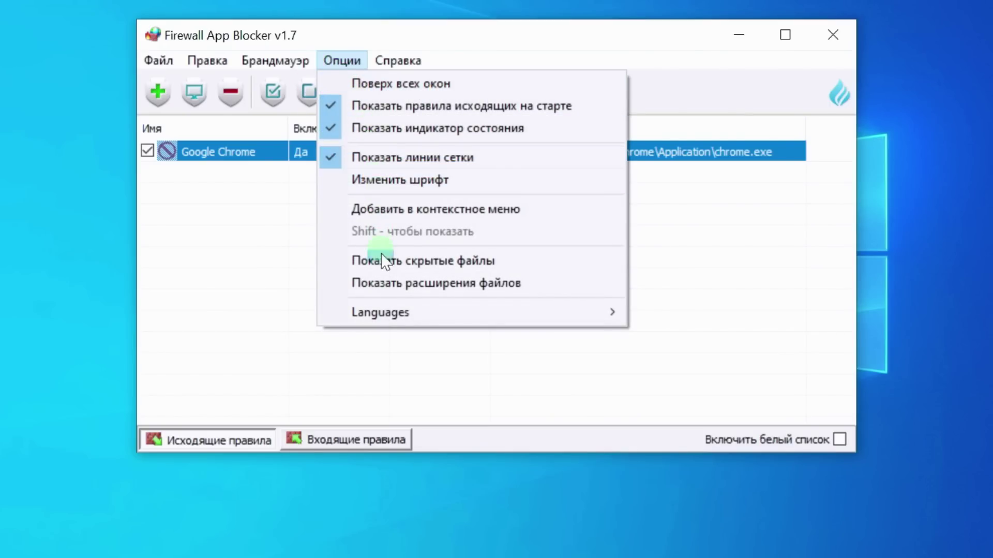
click(337, 284)
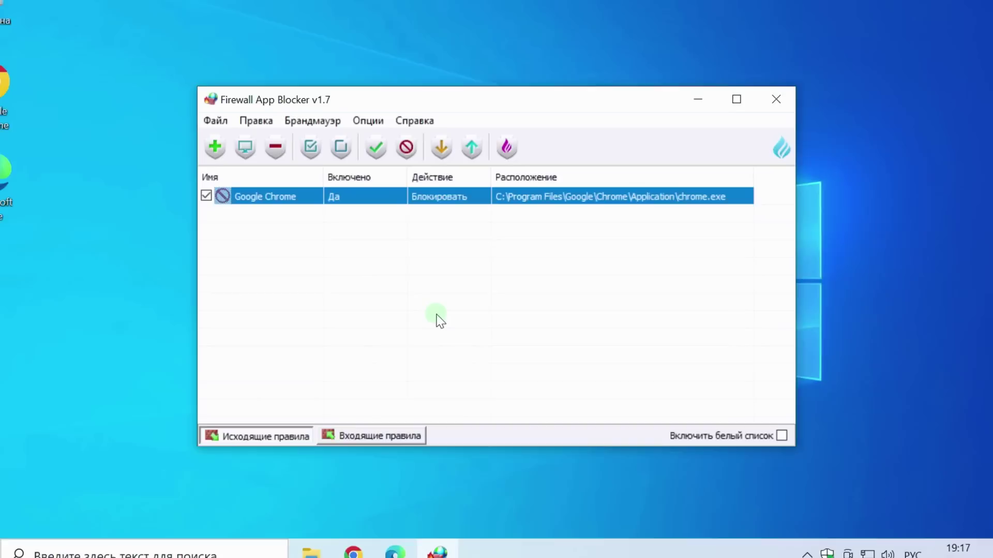
click(436, 315)
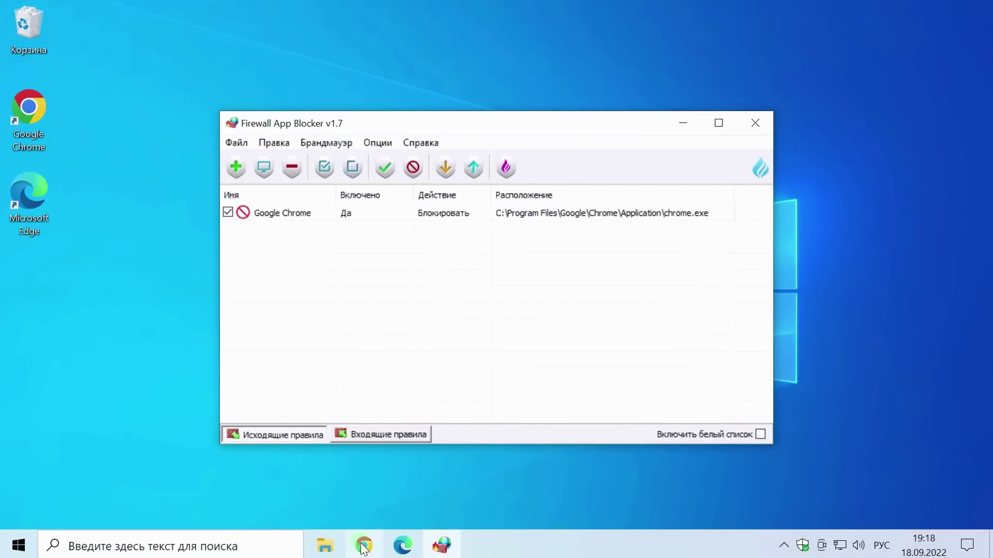
- Check Google Chrome's internet access by repeating the search for the course author's blog and reloading the page, and close the browser
click(365, 547)
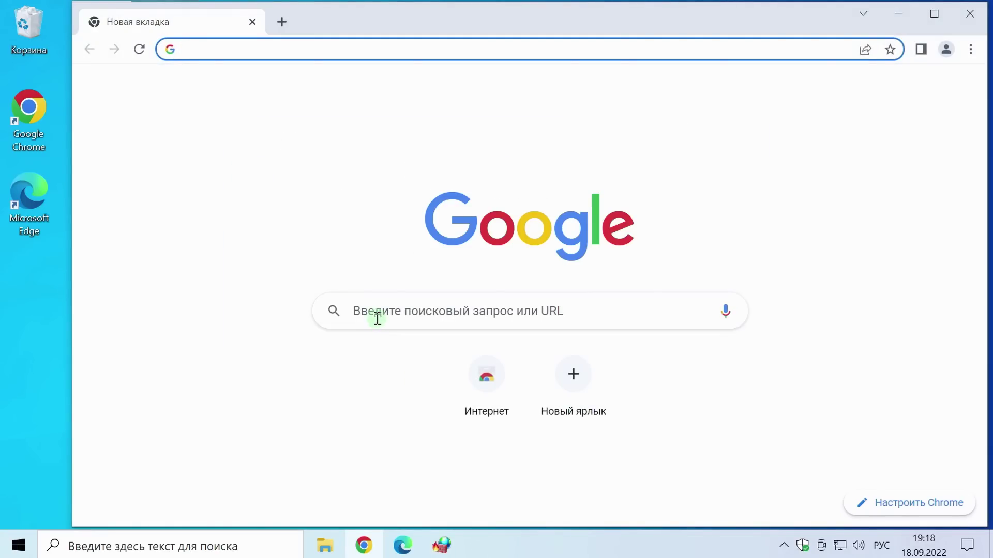
click(377, 316)
click(409, 354)
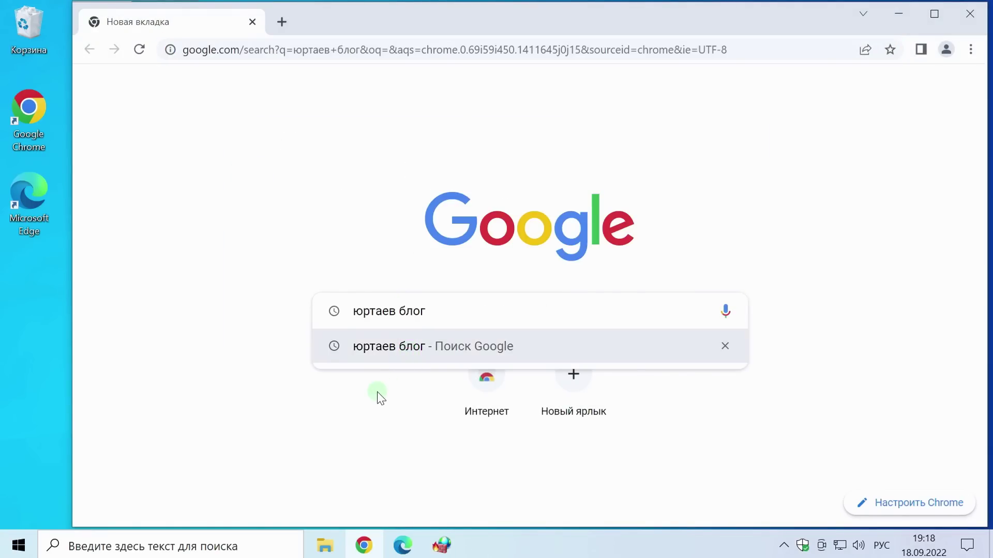
key(F5)
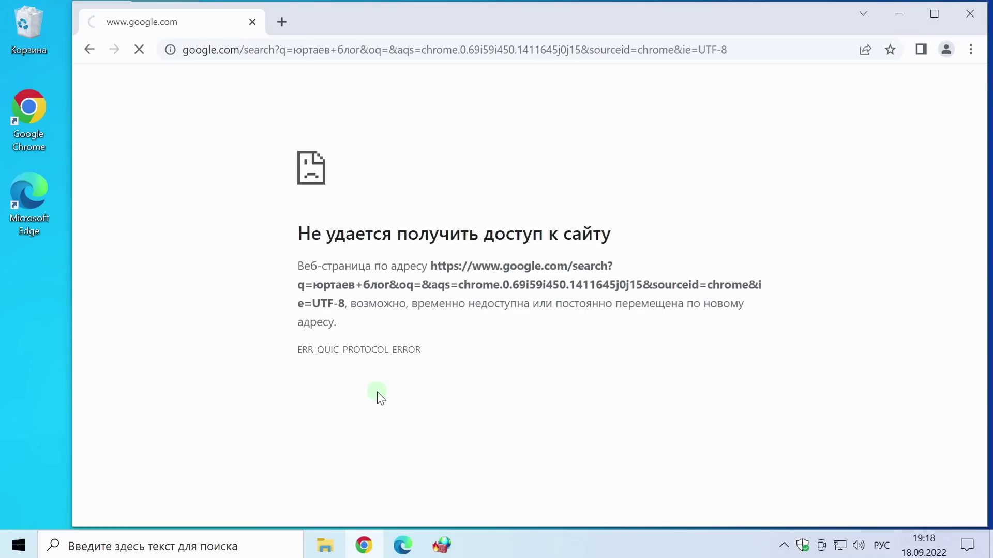
click(978, 14)
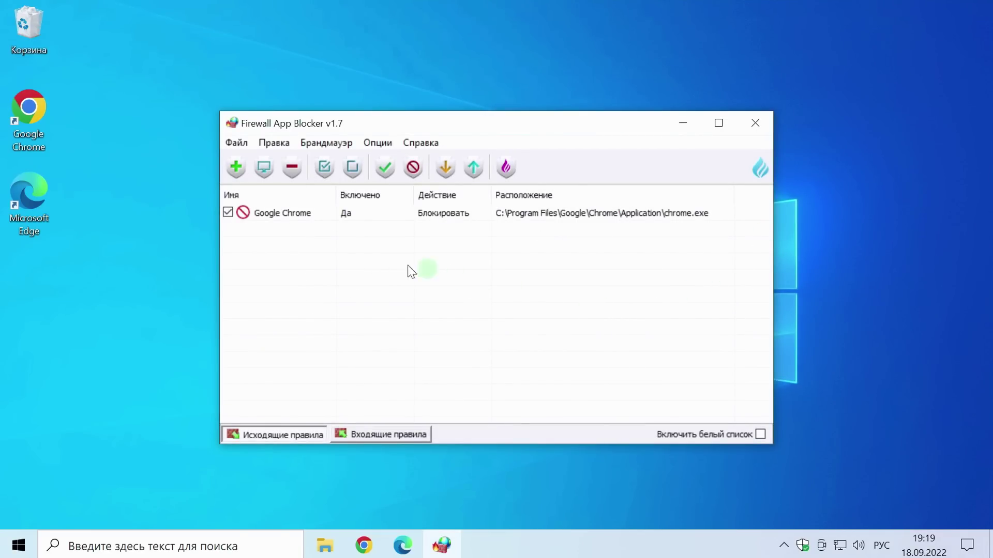
- Disable the Google Chrome blocking rule in the outbound rules while keeping it in the list
click(324, 168)
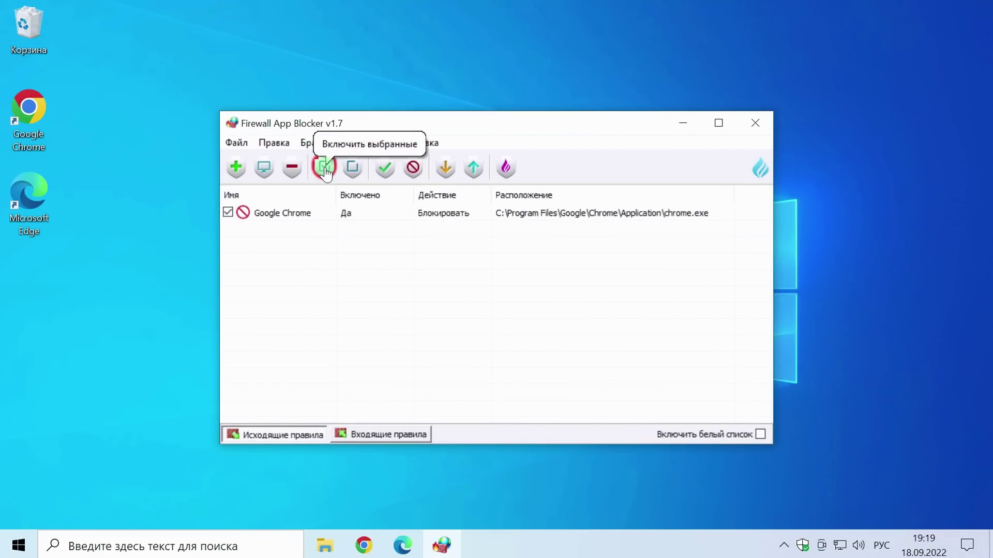
click(310, 214)
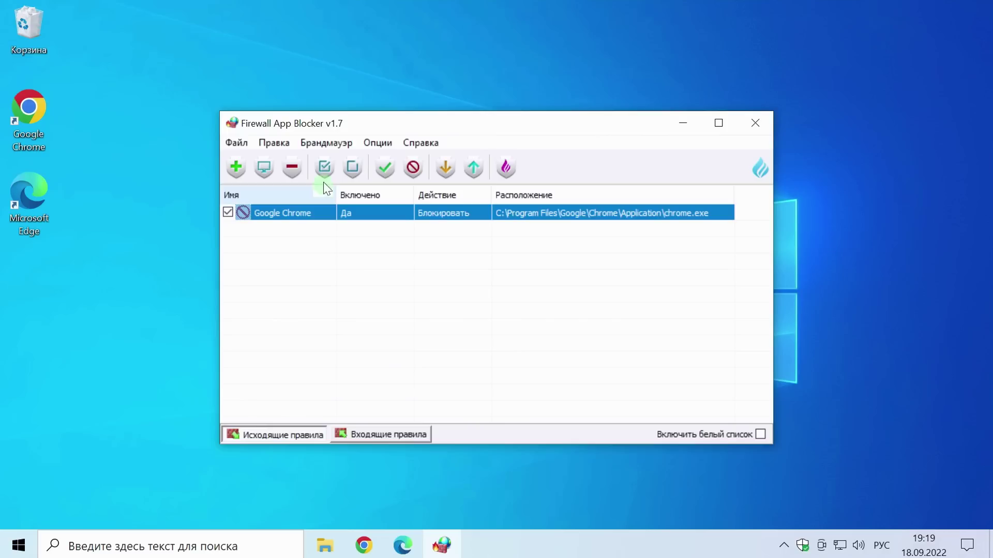
click(325, 169)
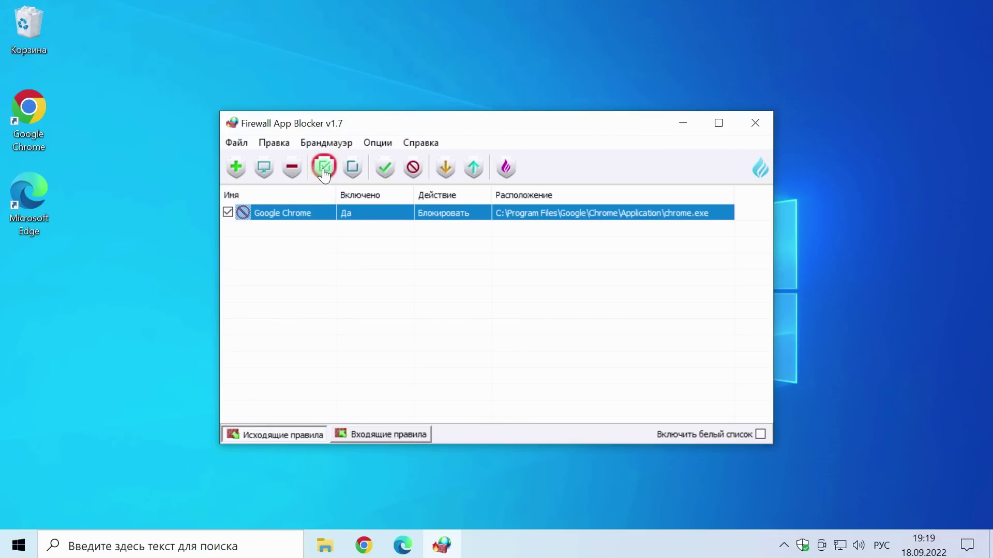
click(325, 173)
click(327, 174)
click(352, 167)
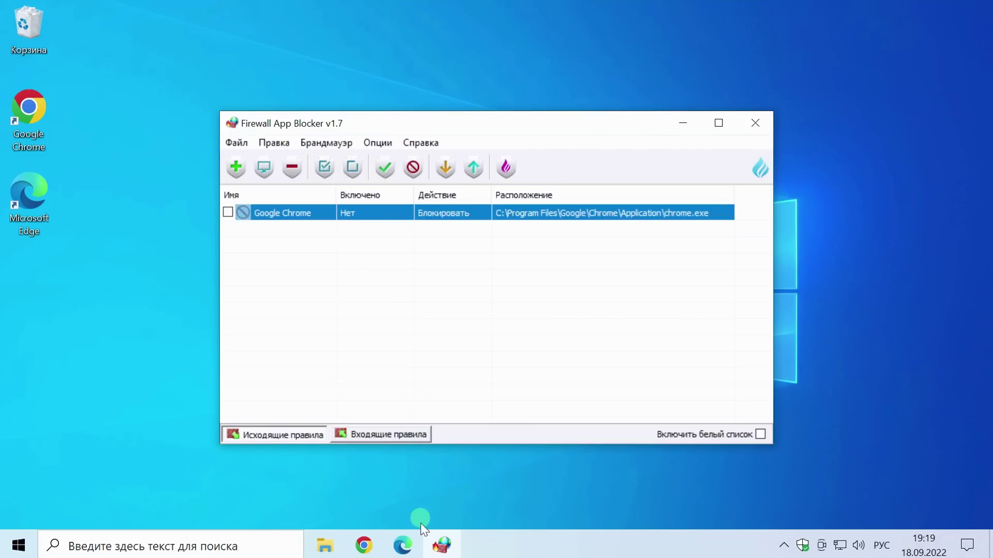
- Recheck Google Chrome's internet access with the earlier search for the course author's blog, and close the browser
click(364, 545)
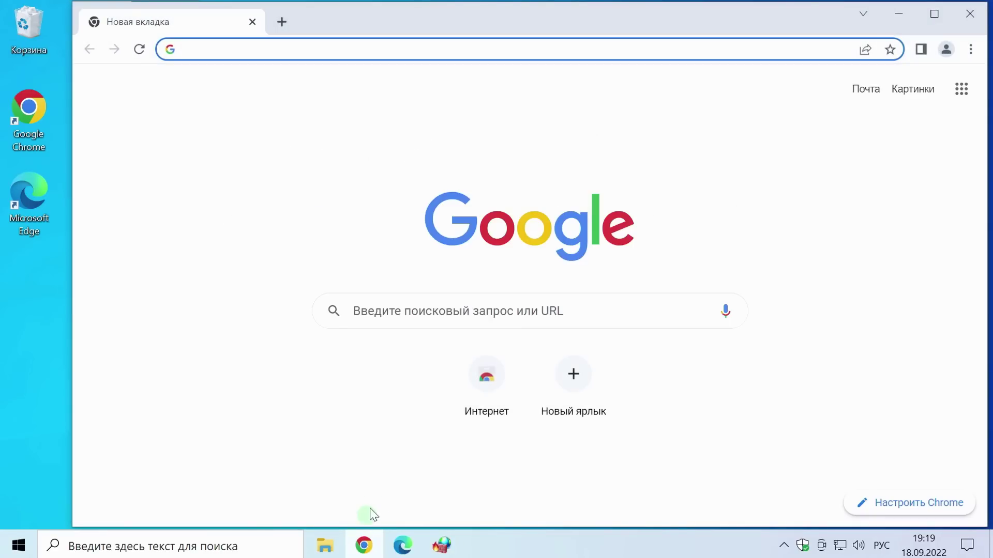
click(371, 312)
click(379, 351)
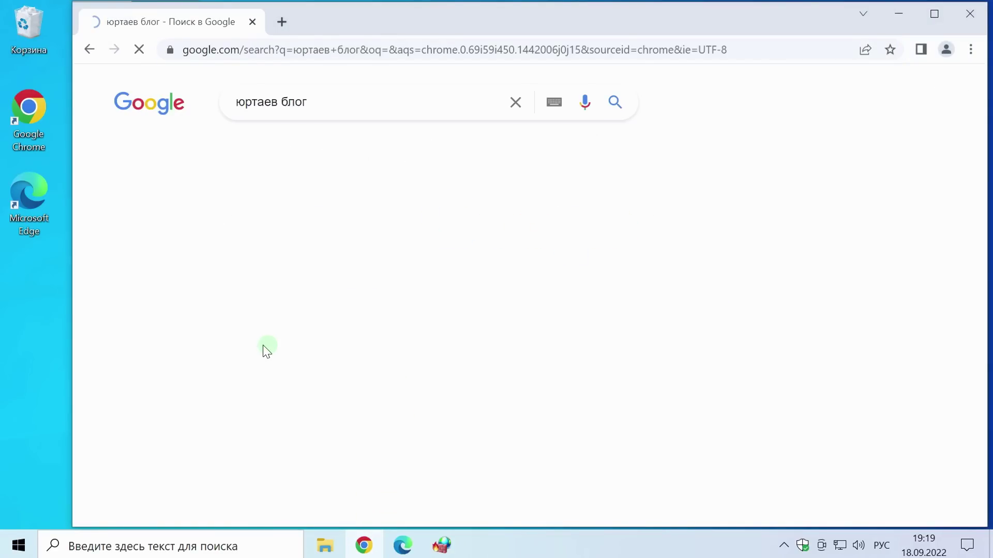
click(970, 14)
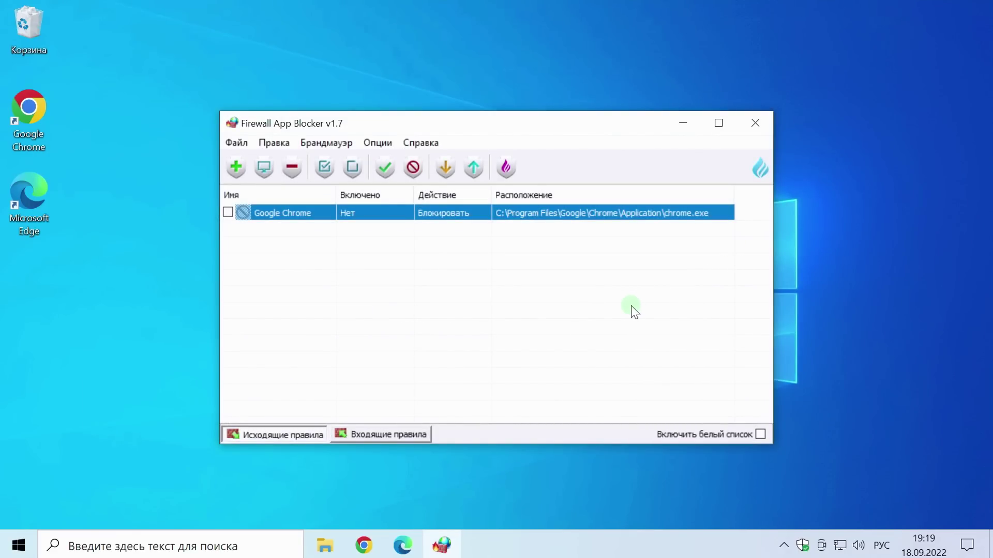
- Open the file location of the program in the Google Chrome rule, view the folder, and close it
right_click(398, 212)
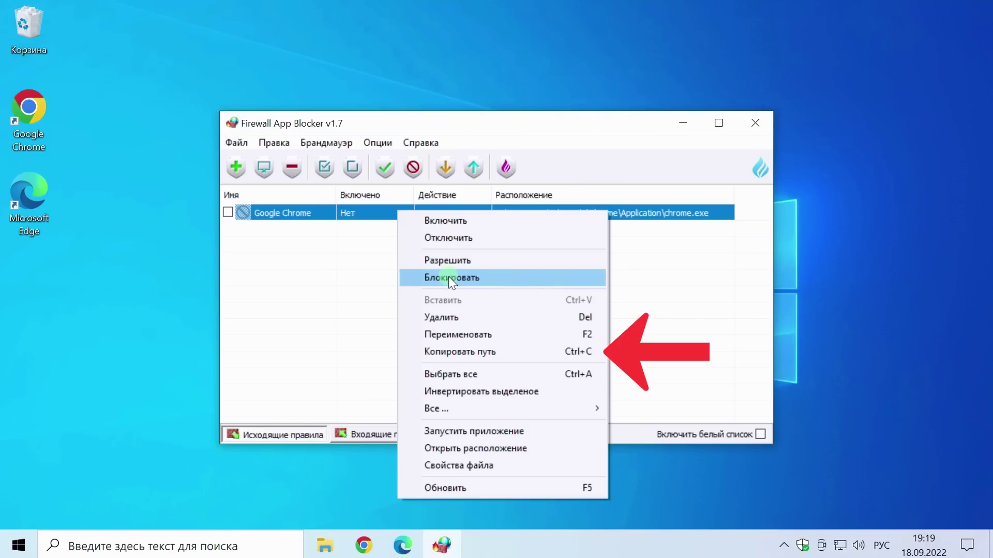
click(483, 448)
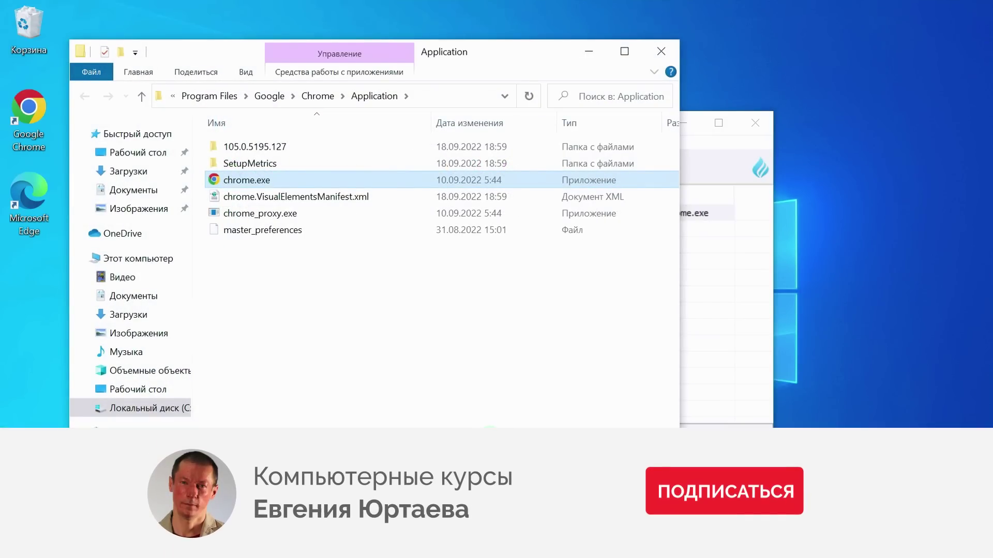
click(664, 53)
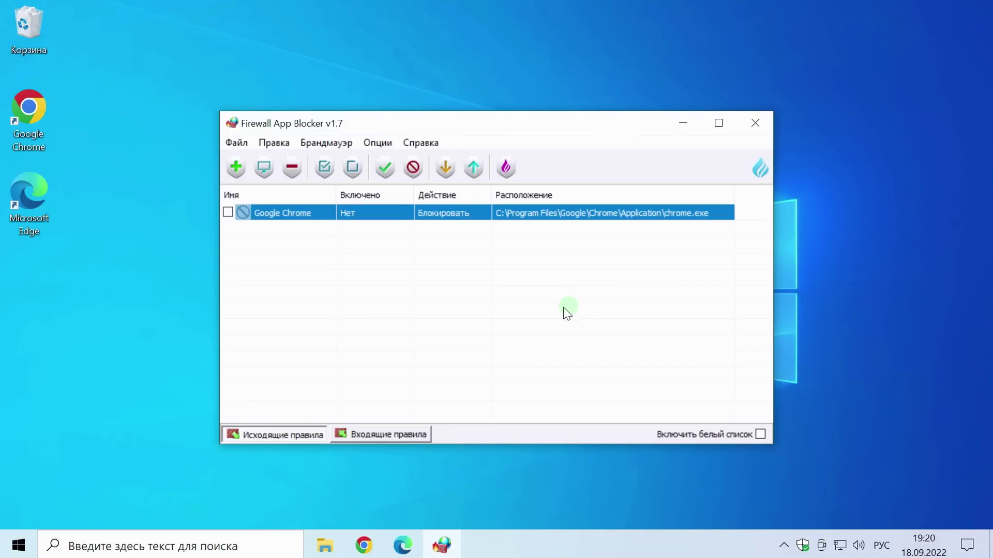
- Block Microsoft Edge by adding msedge.exe to the outbound rules from the list of running processes
click(263, 167)
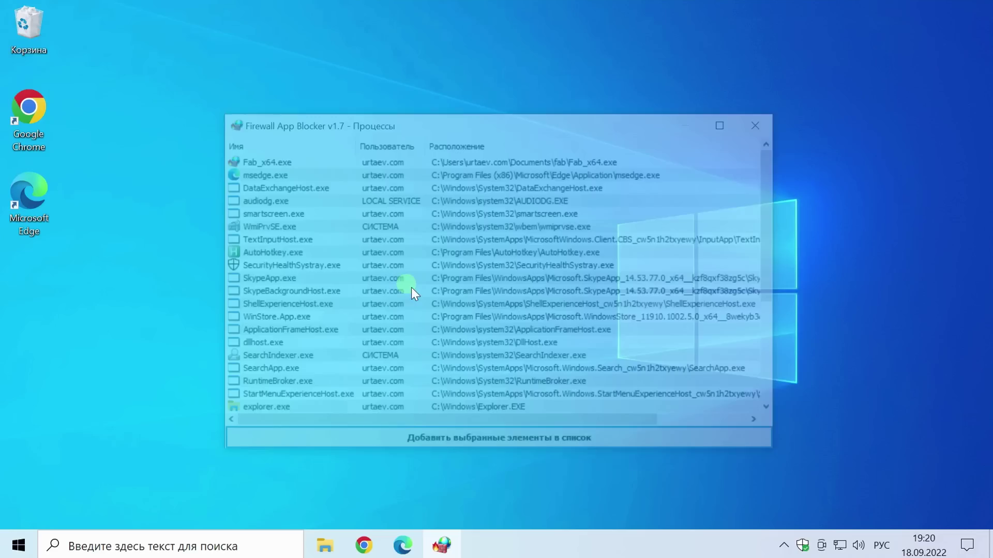
scroll(430, 259, down, 2)
scroll(430, 264, down, 2)
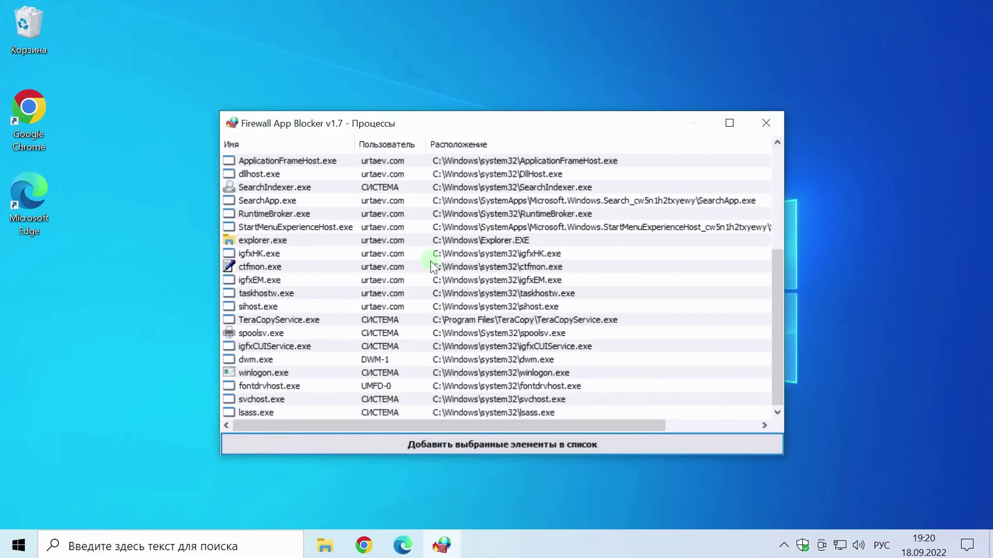
scroll(432, 268, up, 4)
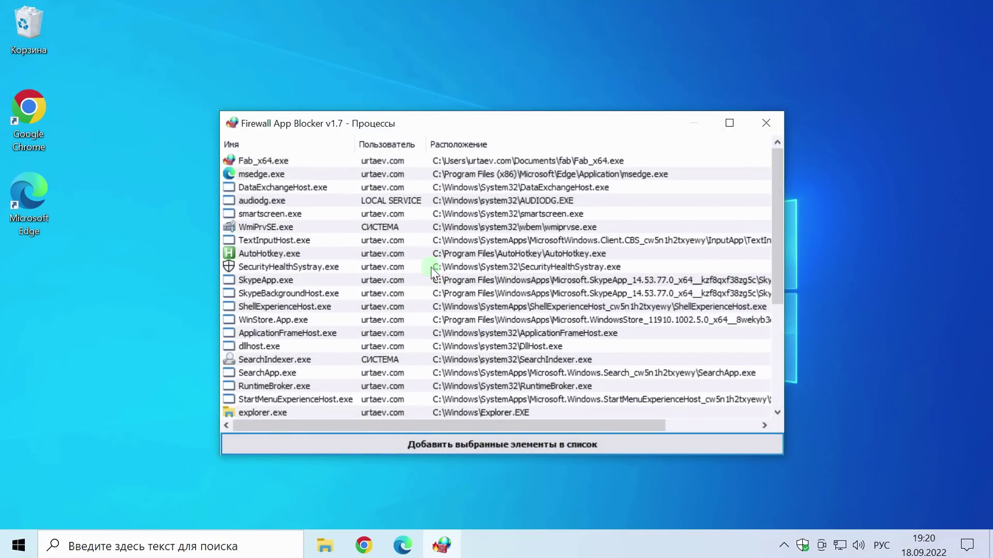
click(300, 175)
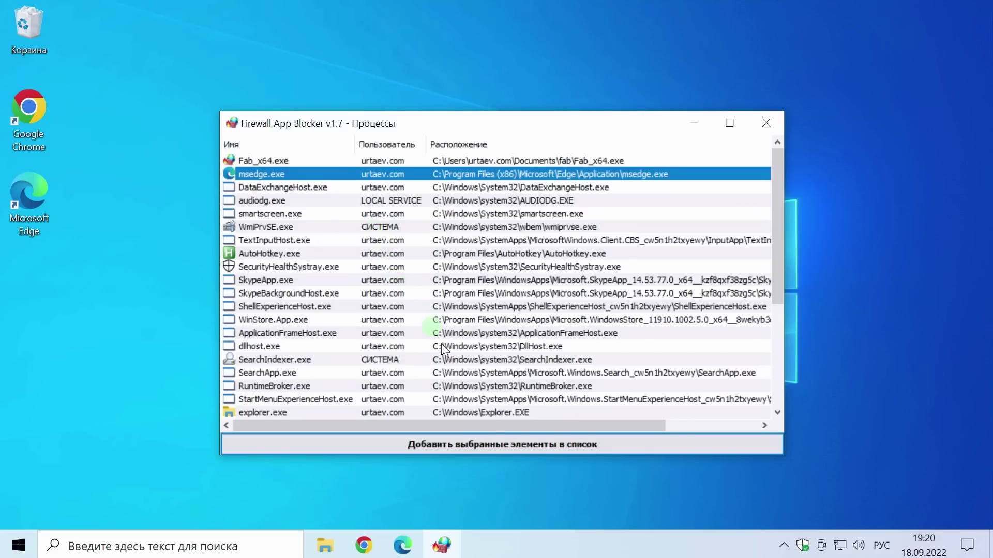
click(506, 448)
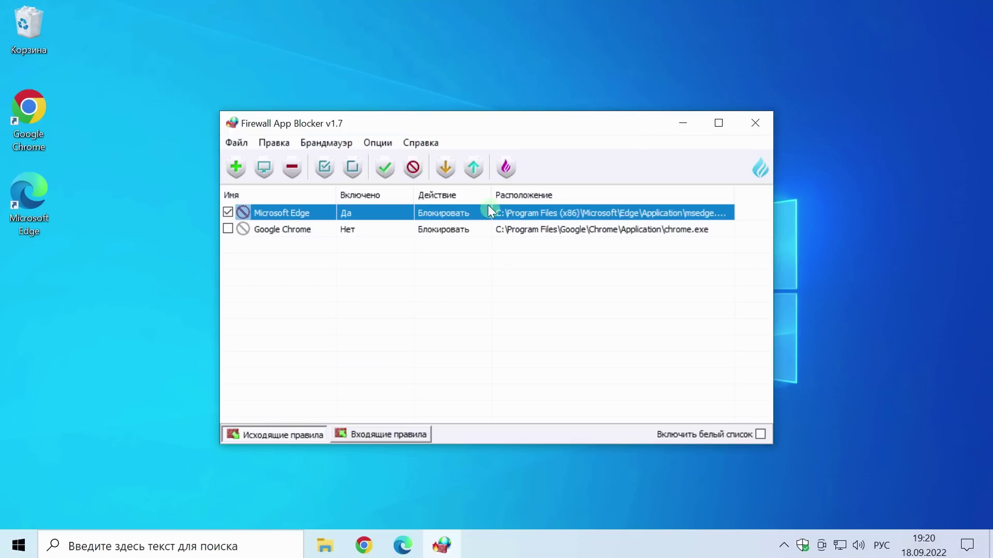
- Add Firewall App Blocker to the Windows context menu and check that the option is enabled
click(384, 146)
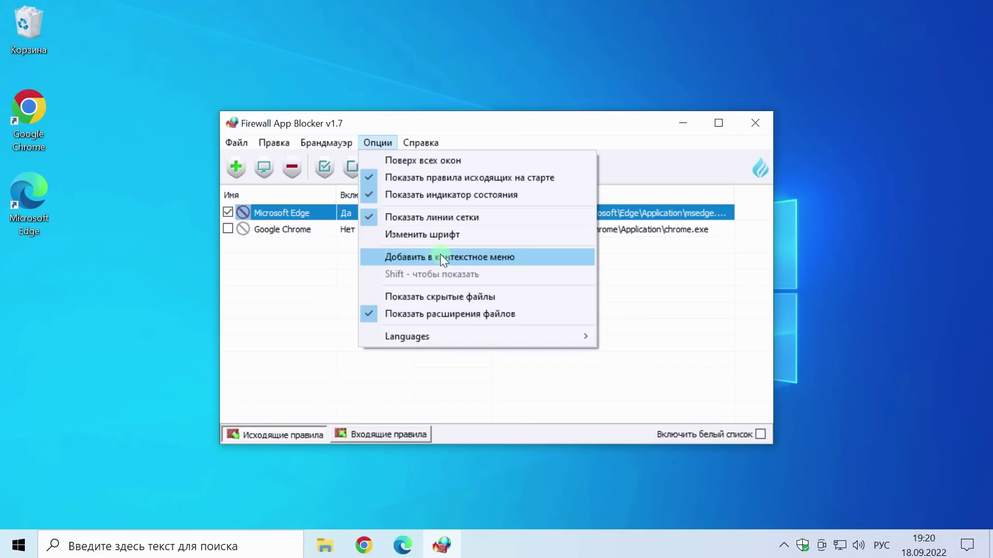
click(384, 257)
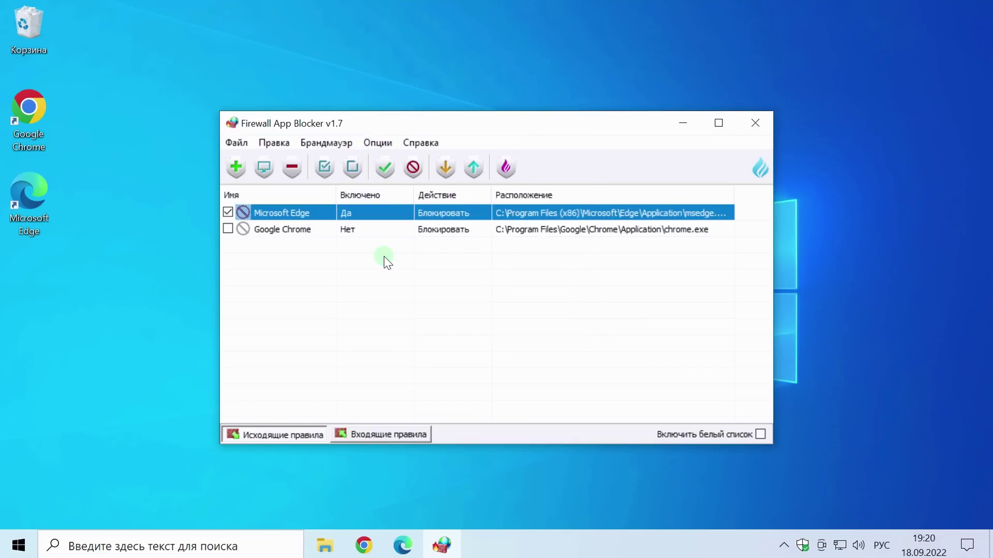
click(378, 147)
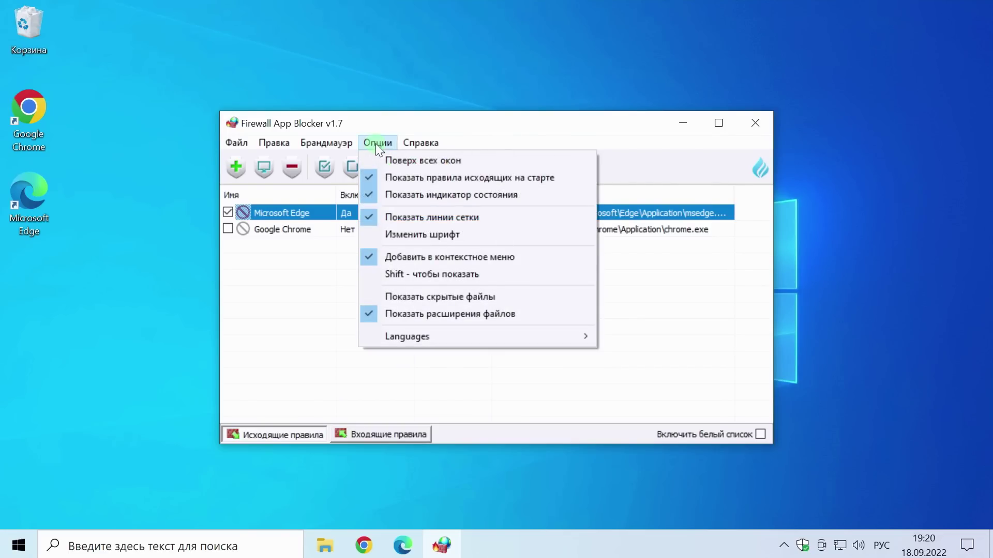
click(329, 284)
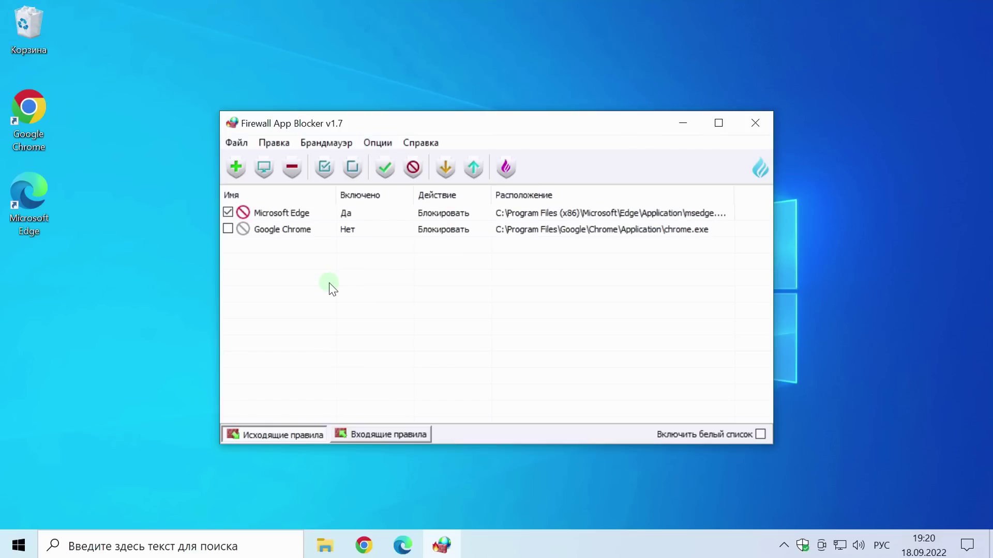
- Remove the Microsoft Edge and Google Chrome rules from the outbound list together and minimize the program window
drag(305, 250, 296, 213)
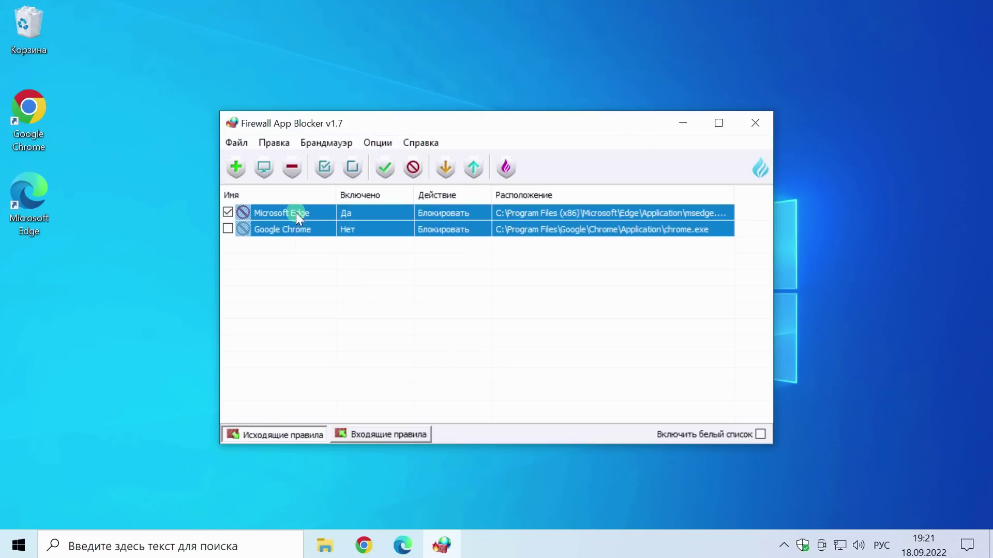
click(292, 180)
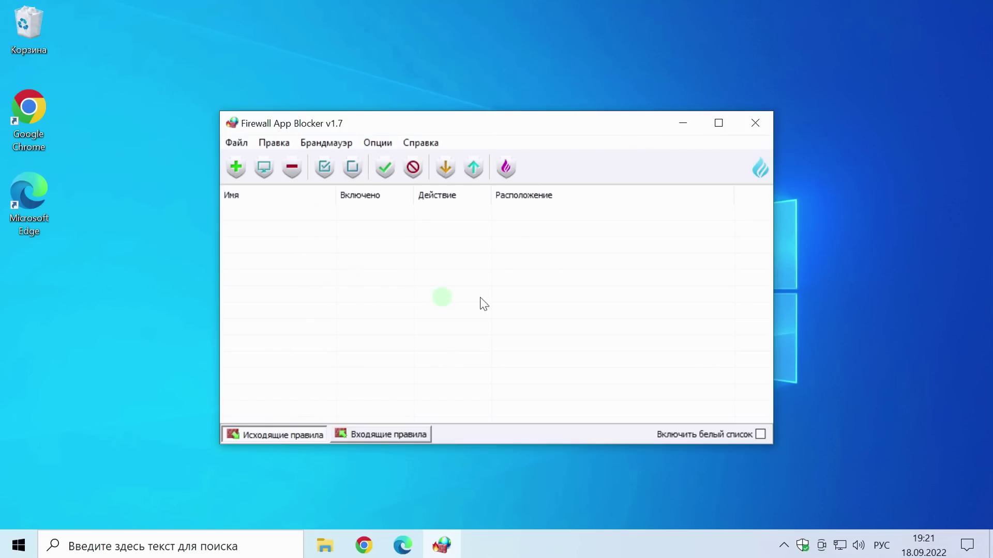
click(682, 124)
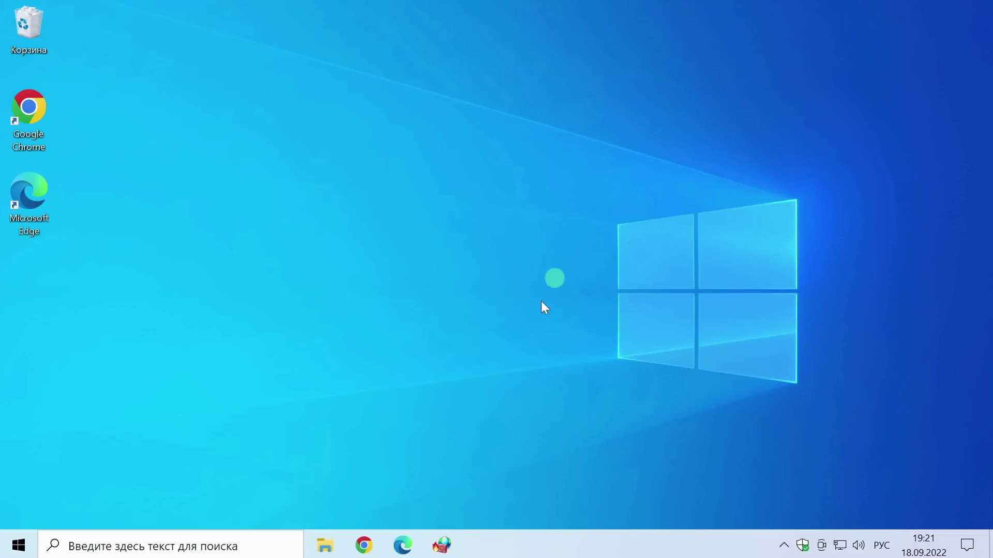
- Open the folder C:\Program Files\Google\Chrome\Application in File Explorer
click(326, 547)
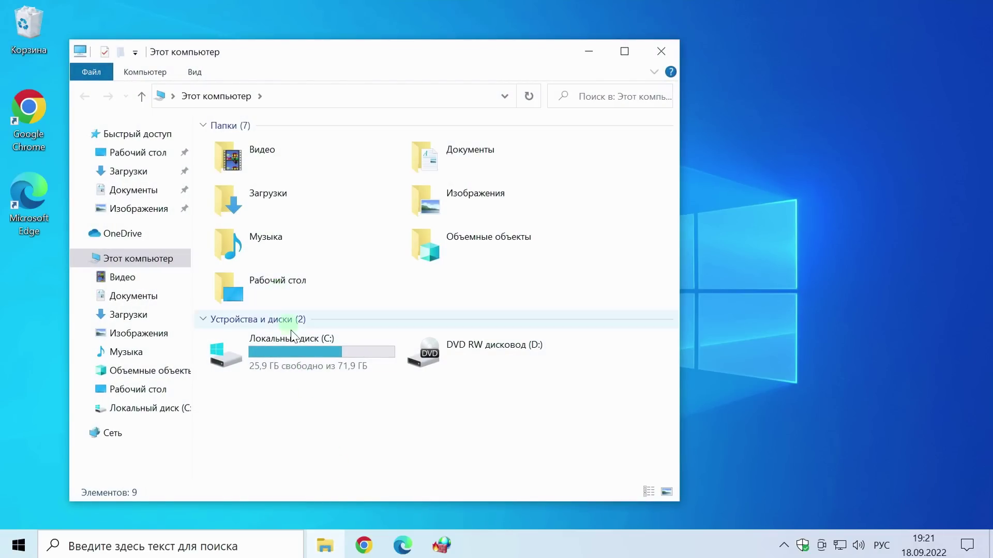
double_click(292, 339)
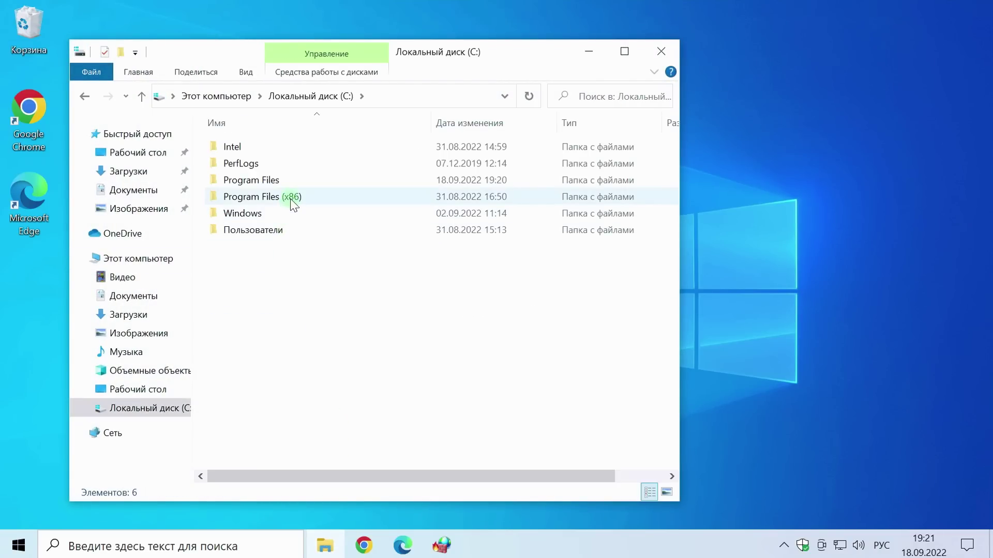
double_click(290, 181)
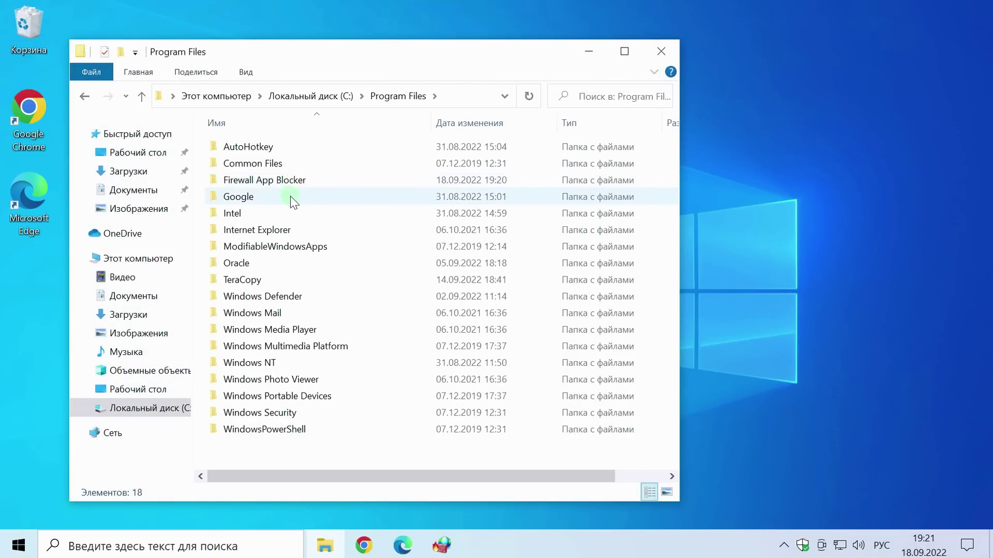
double_click(294, 202)
click(291, 156)
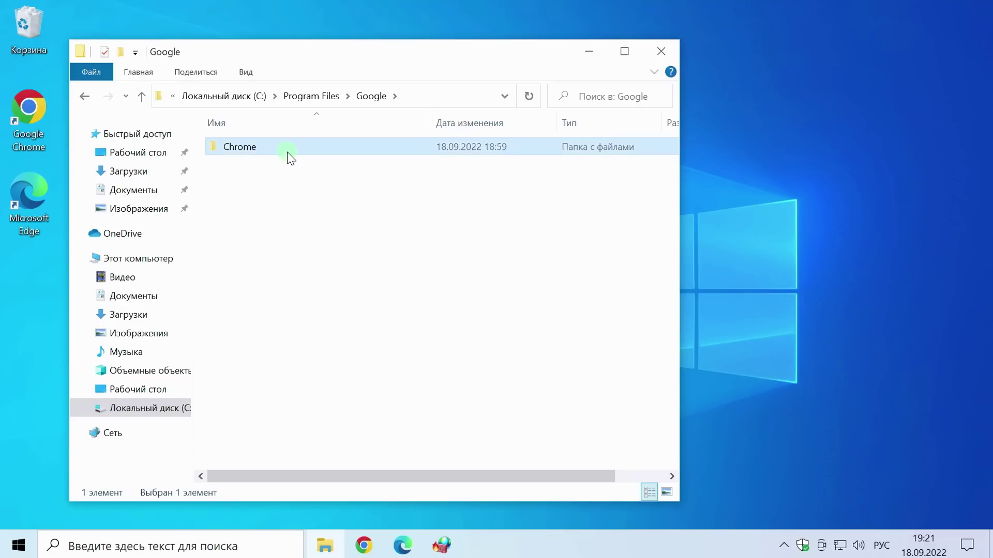
double_click(288, 150)
click(289, 150)
double_click(289, 150)
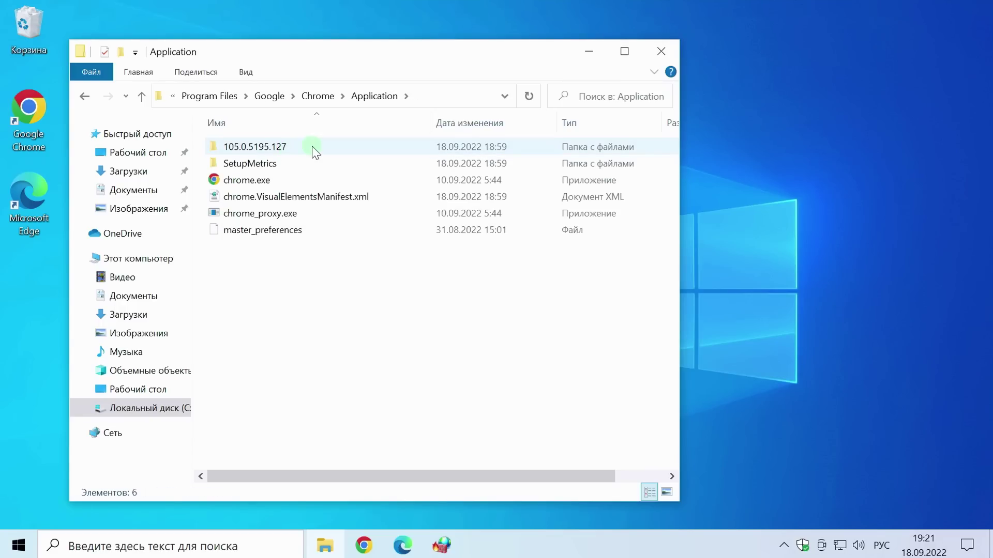
- Block chrome.exe in the Windows firewall with its Firewall App Blocker context command, and allow Fab.exe to make changes
click(302, 180)
right_click(307, 181)
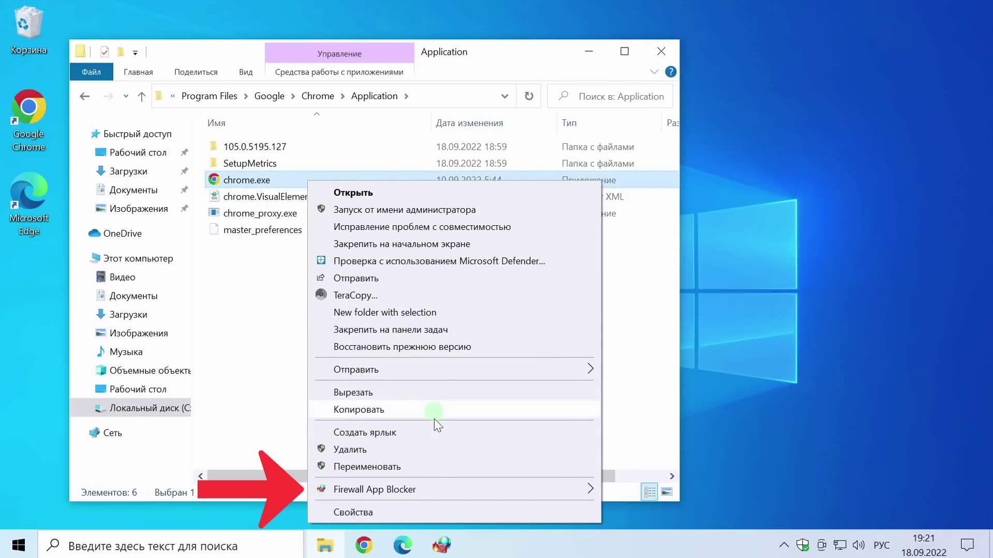
mouse_move(437, 492)
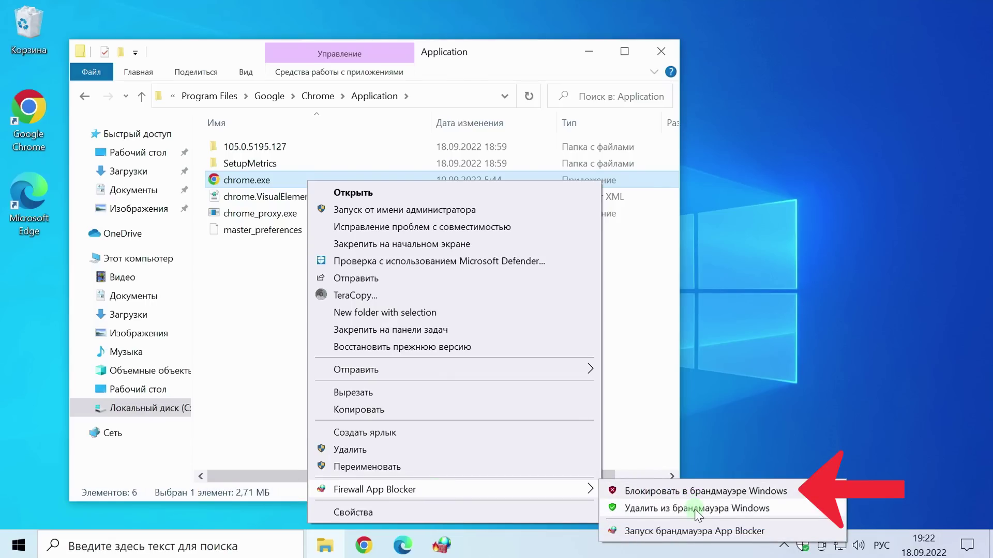
click(698, 491)
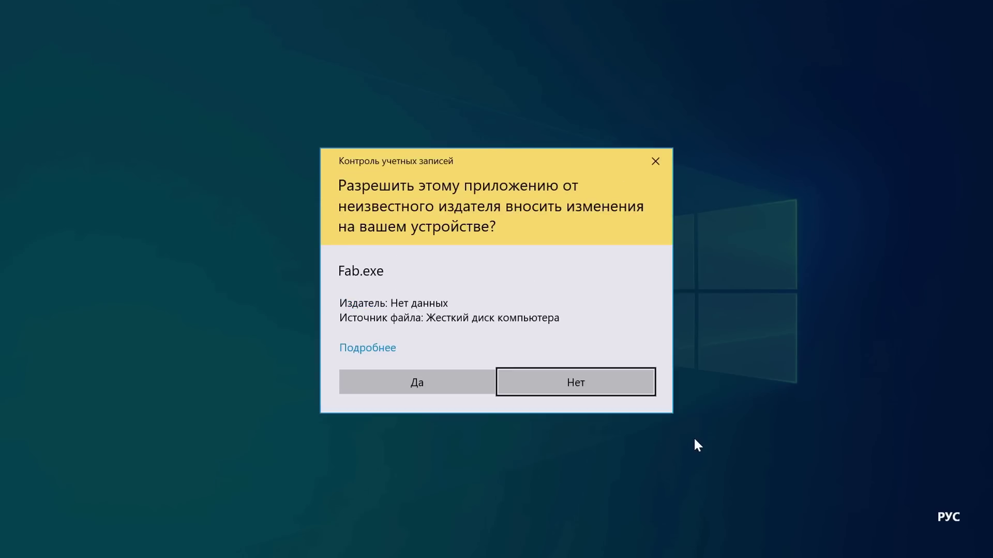
click(407, 382)
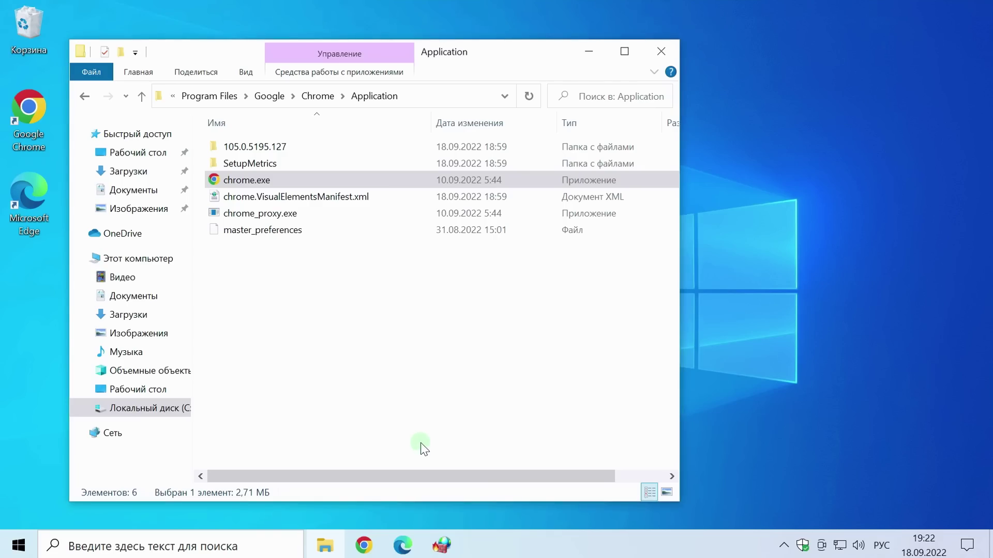
- Switch to Firewall App Blocker, check the outbound rules, enable the option "Shift - чтобы показать", and minimize the window
click(589, 53)
click(441, 547)
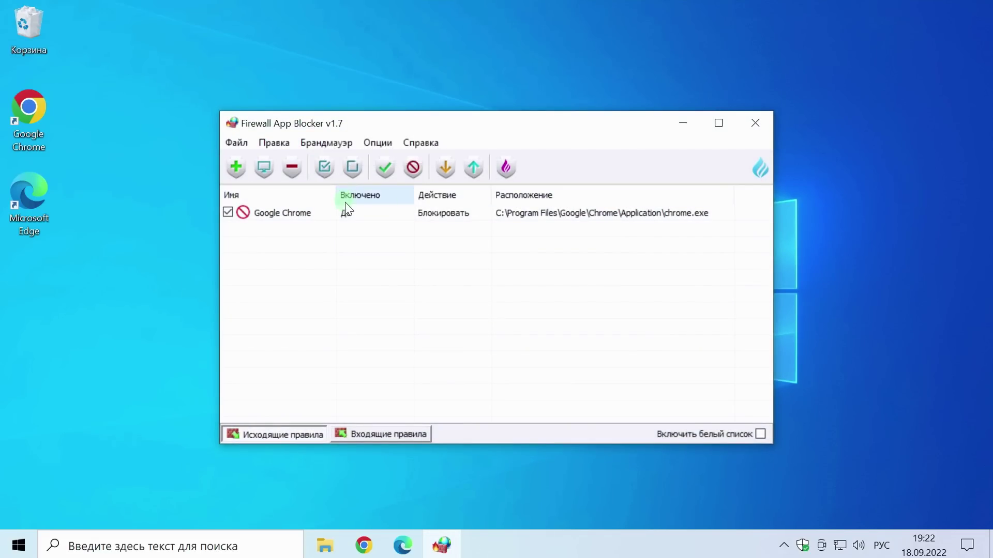
click(345, 168)
click(372, 143)
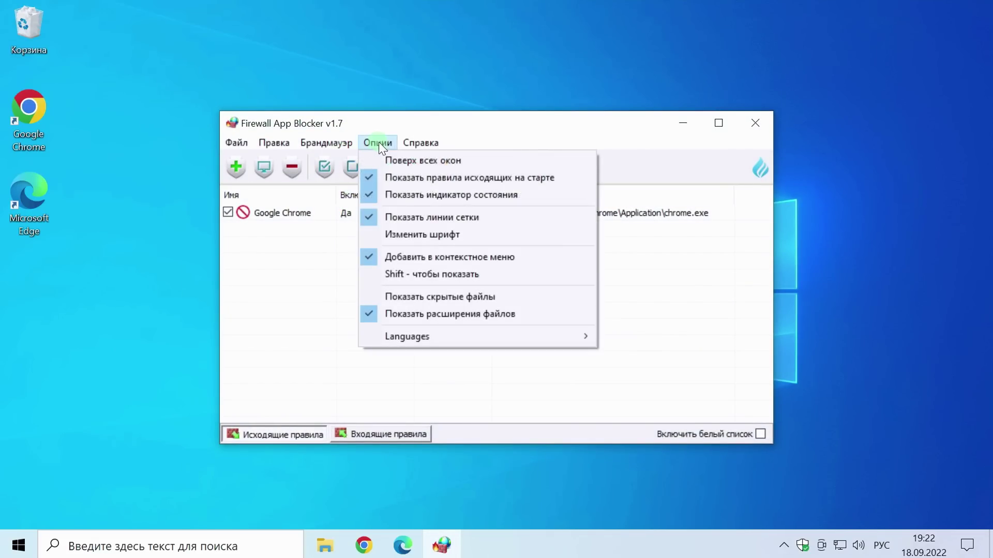
click(367, 272)
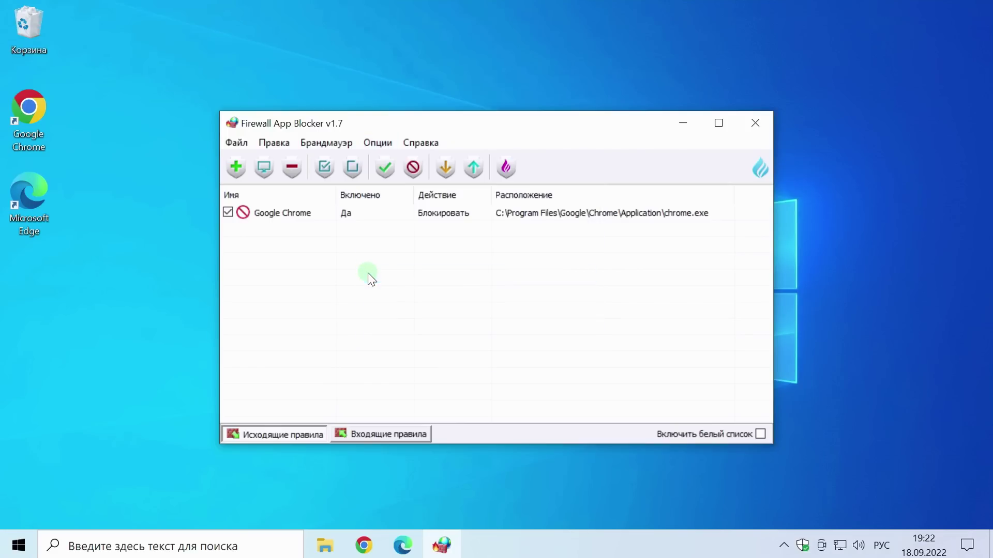
click(689, 127)
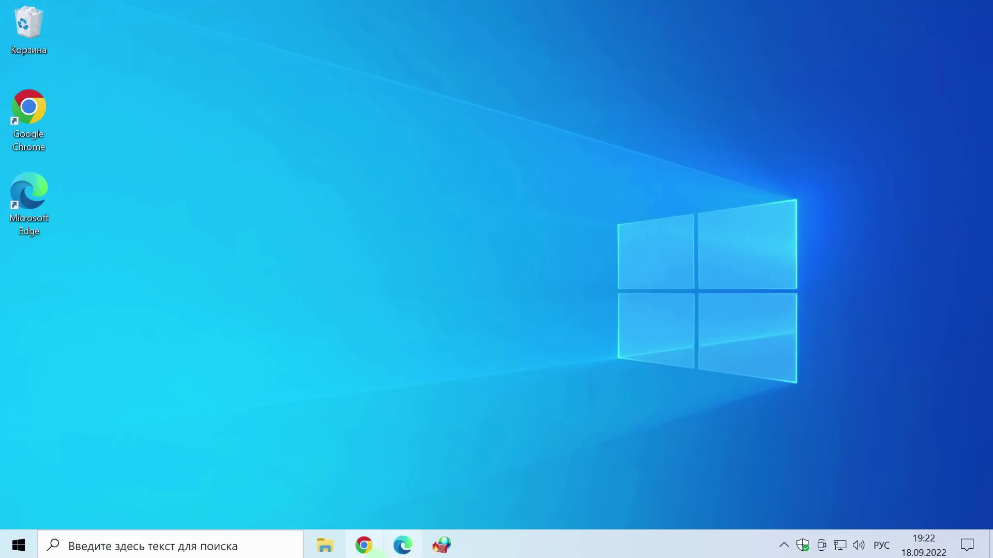
- Switch to the Chrome Application folder and check the ordinary context commands of chrome.exe for the Firewall App Blocker entry
click(325, 545)
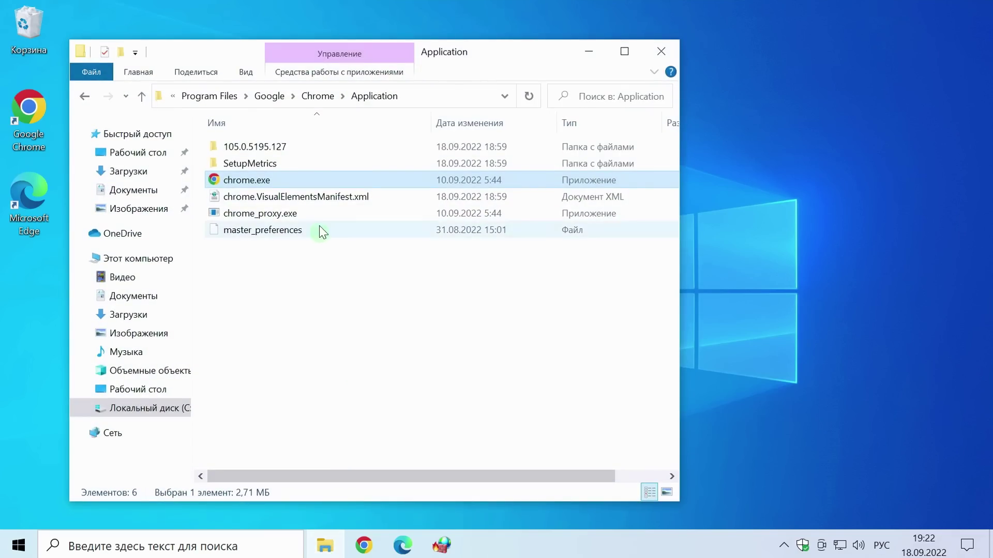
right_click(314, 184)
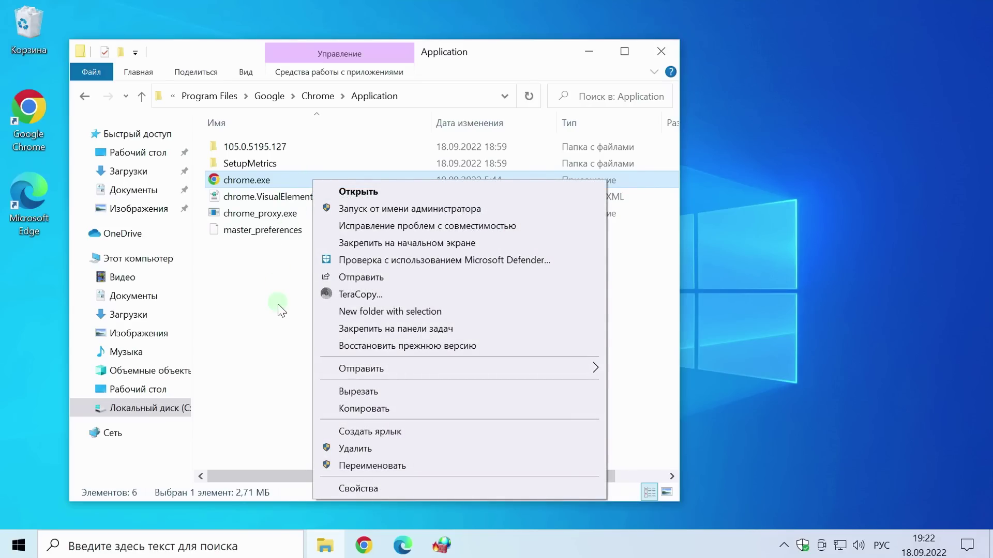
click(280, 306)
click(305, 179)
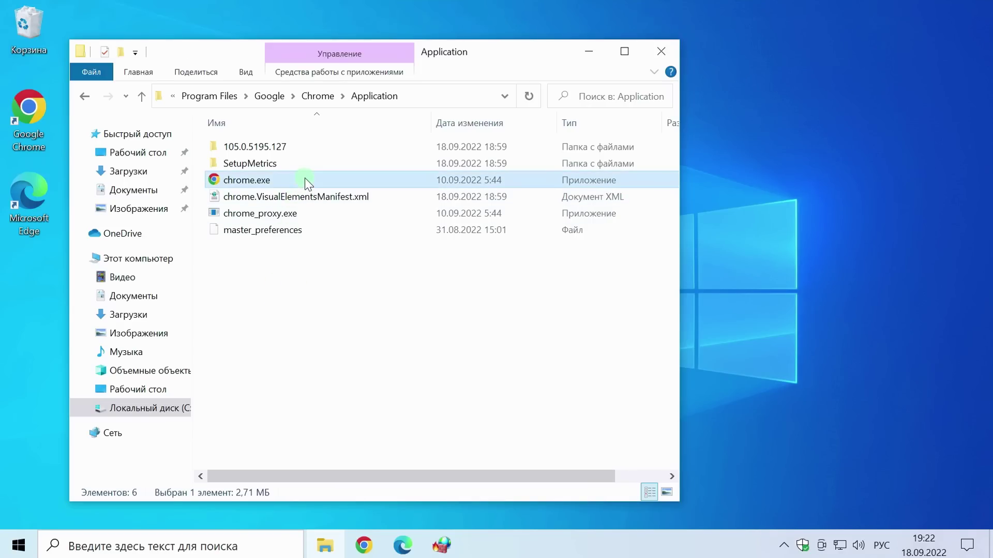
- View the Firewall App Blocker commands in the extended context options of chrome.exe, and close the folder window
key(ctrl+super+o)
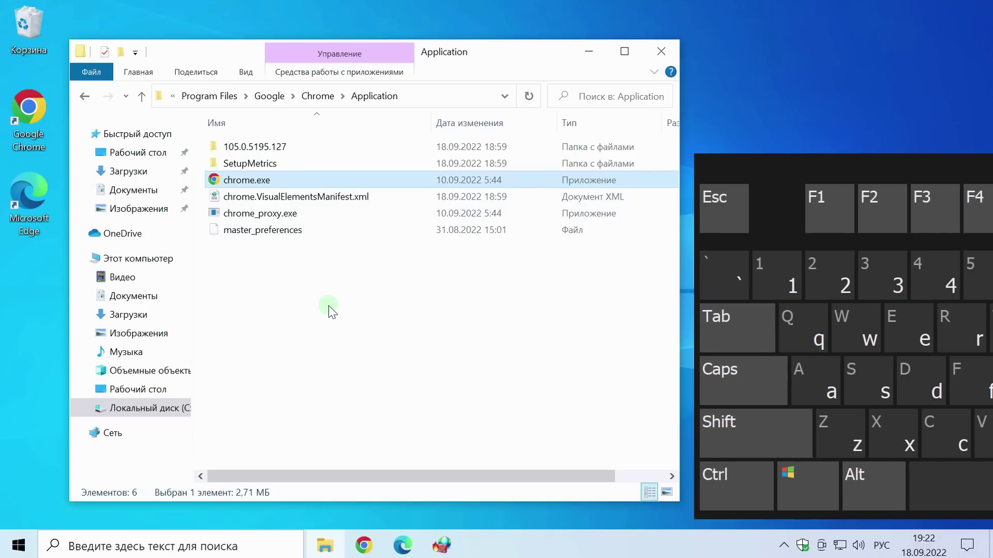
shift+right_click(324, 179)
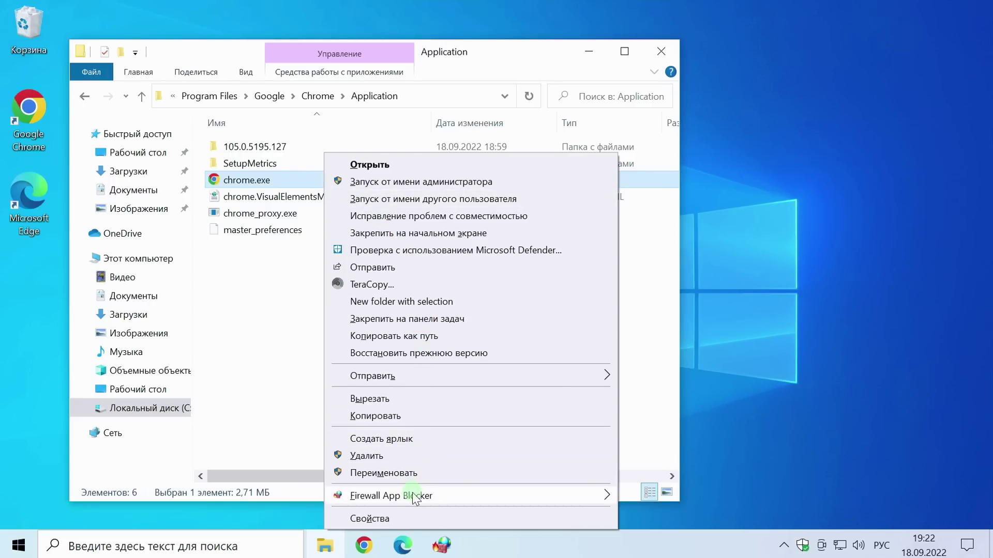
mouse_move(430, 495)
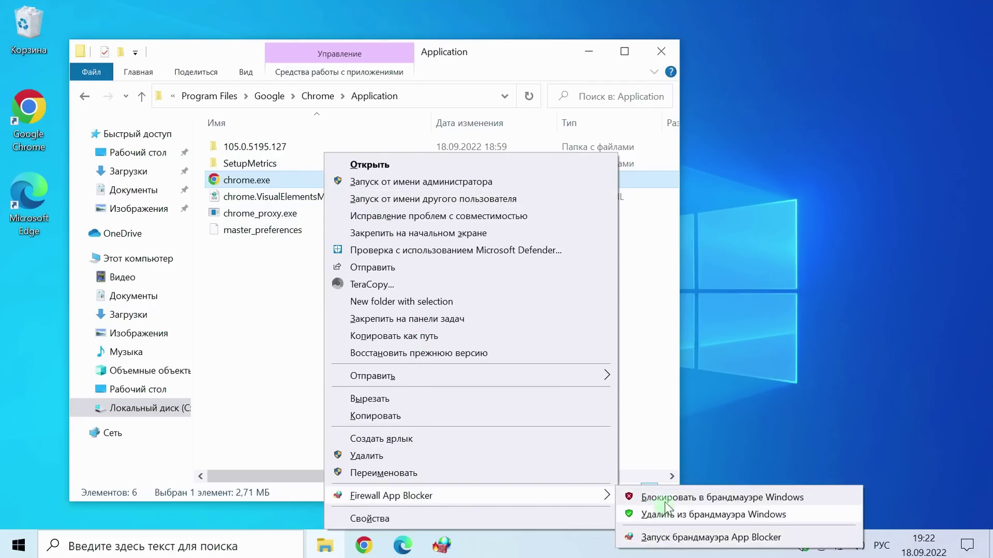
click(755, 391)
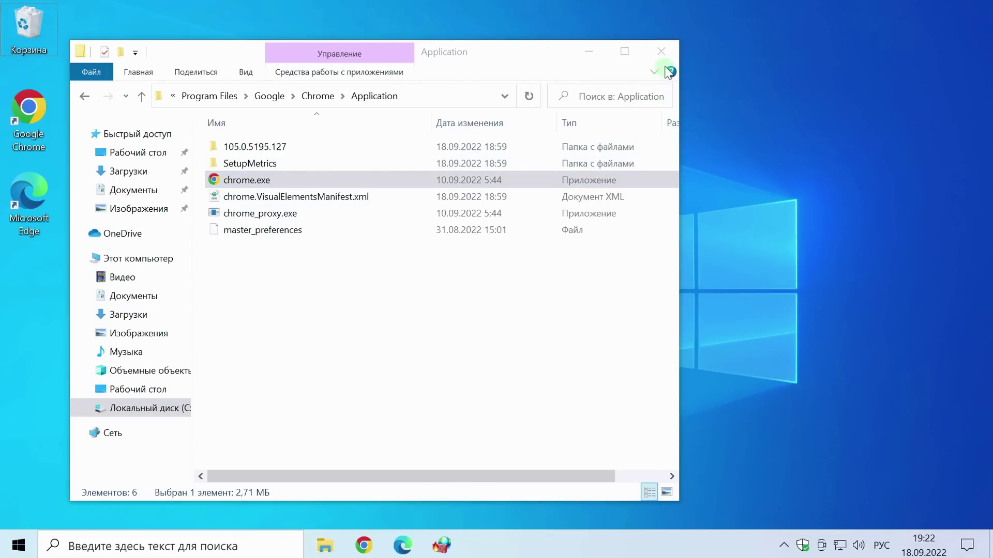
click(663, 53)
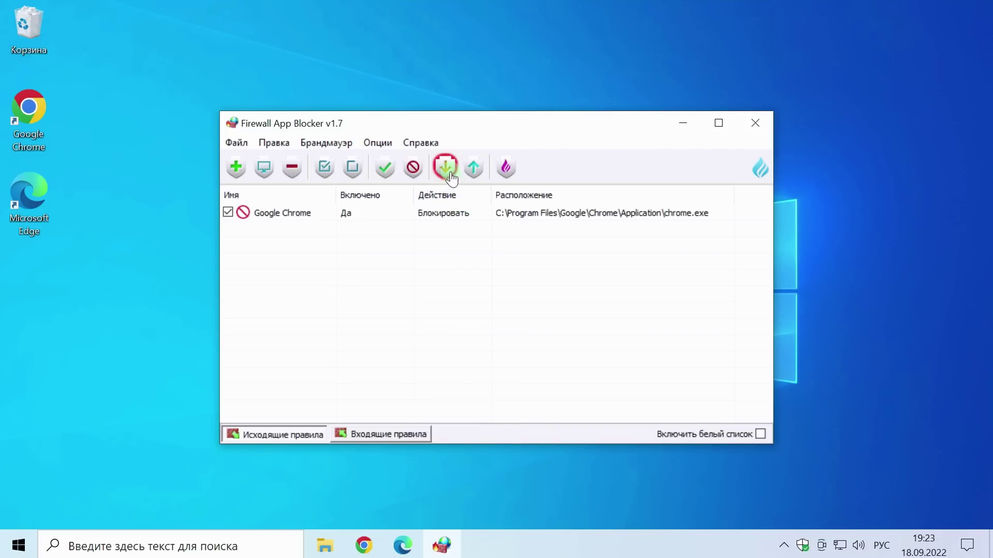
- Export the list of rules as an .ini configuration file to the desktop and select the exported file there
click(475, 168)
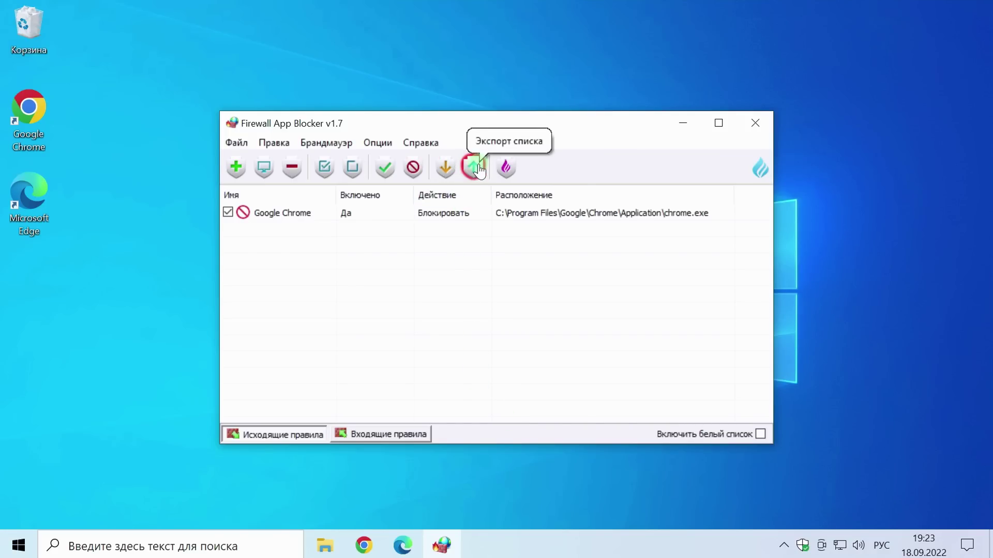
click(474, 168)
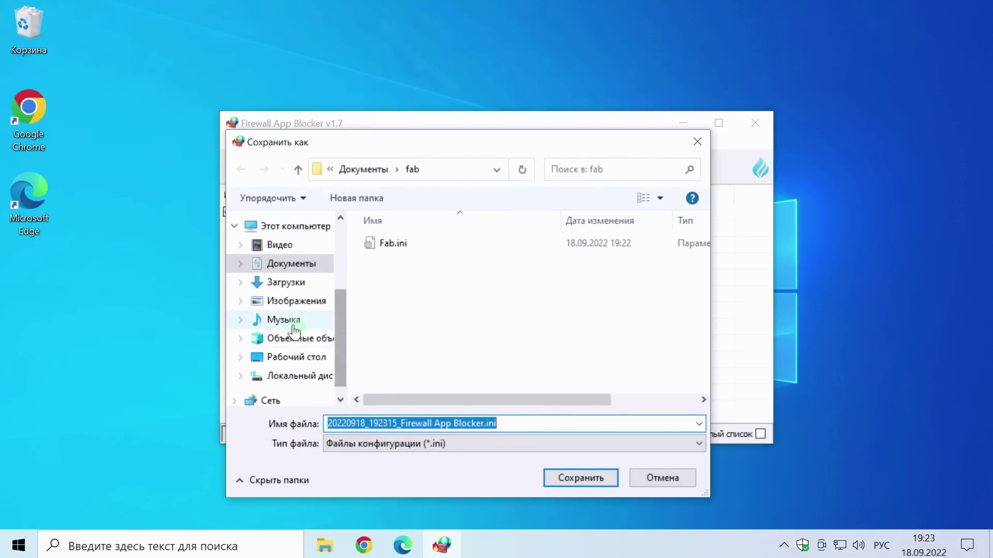
click(289, 357)
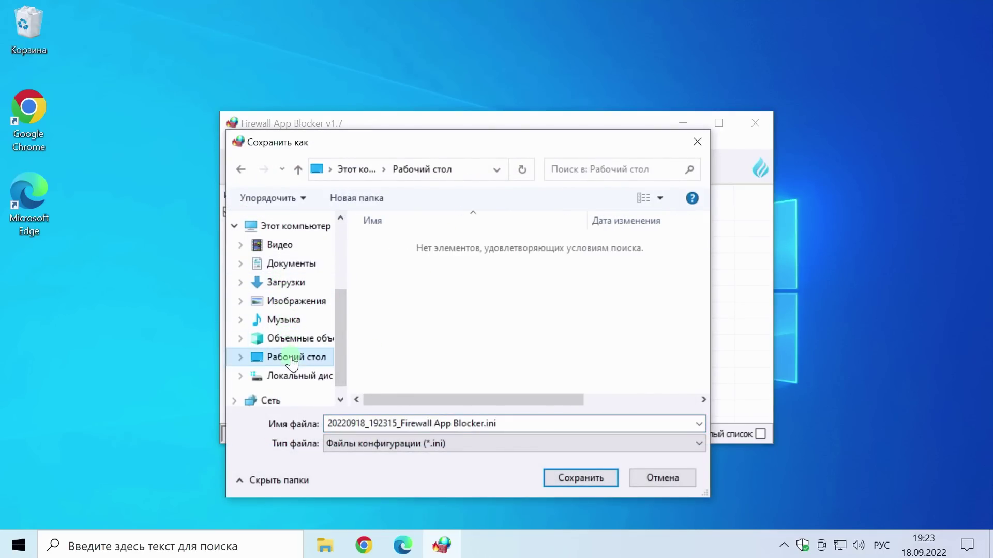
click(578, 476)
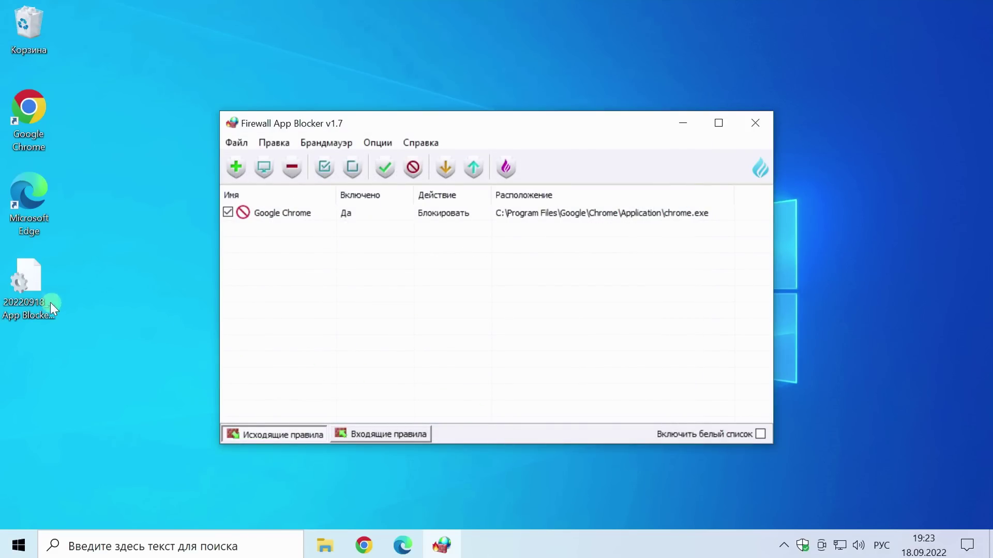
click(43, 291)
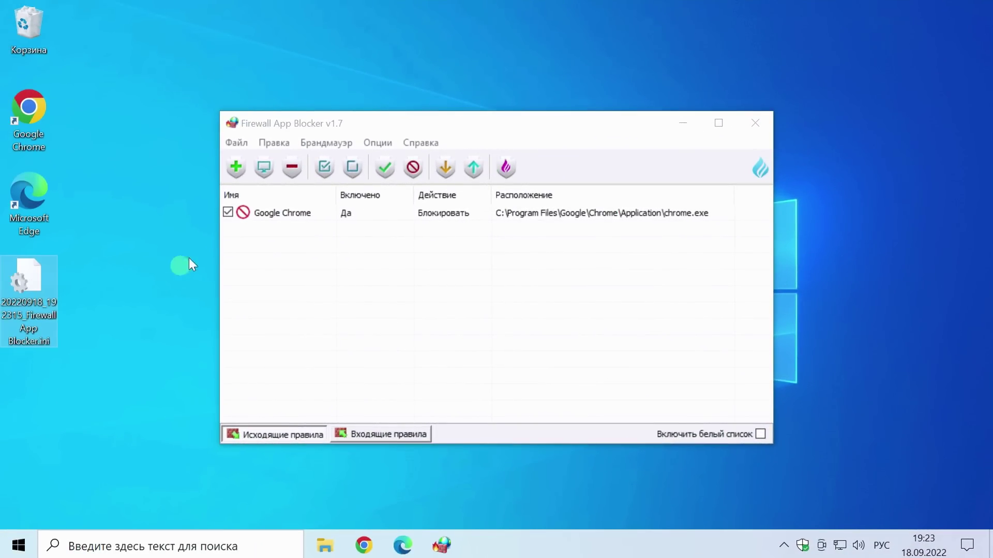
- Open the Windows Defender Firewall monitor with advanced security, view its profile overview, and close it
click(506, 167)
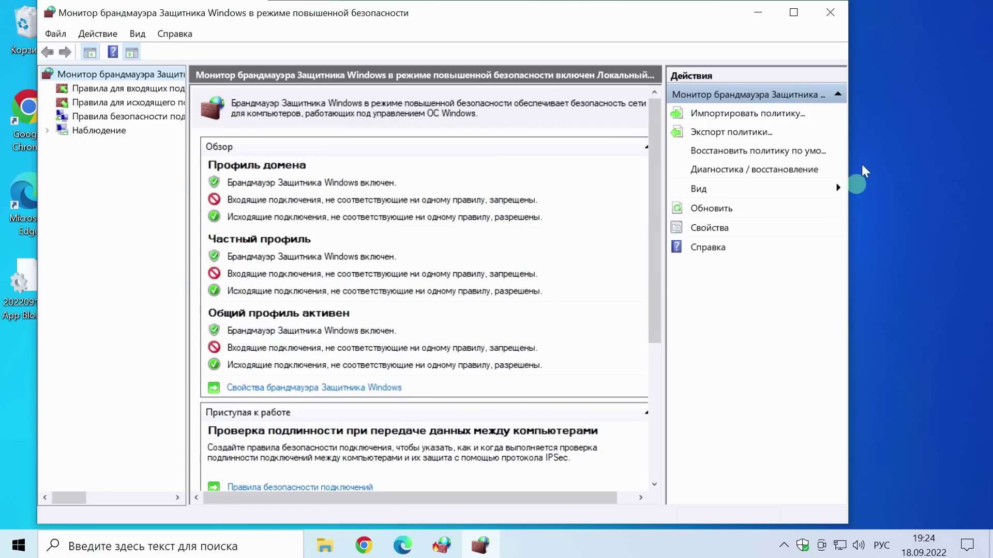
click(831, 14)
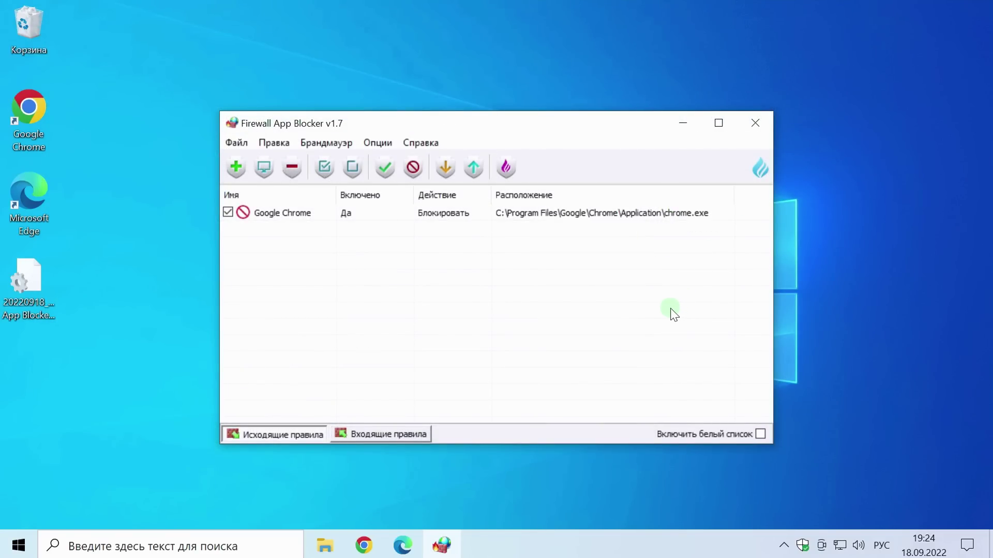
- Switch the firewall mode from the default to blocking all internet access (Блокировать интернет)
click(762, 170)
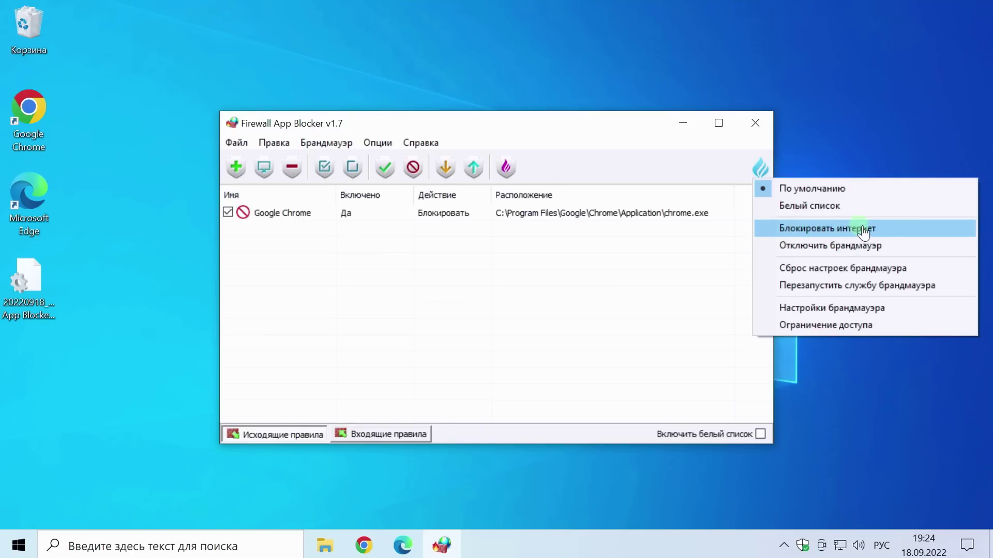
click(889, 230)
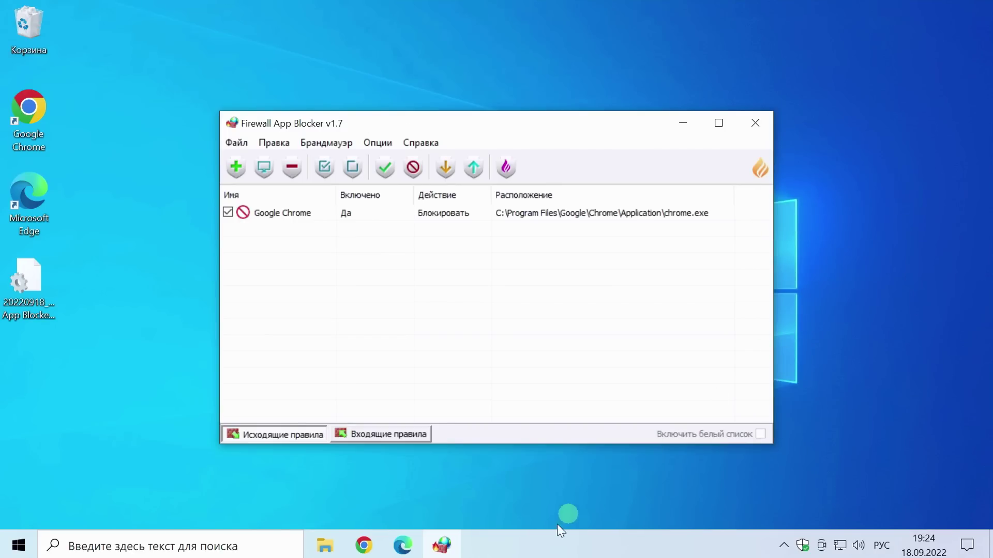
- Switch to Google Chrome and run the suggested blog search to test whether internet access is blocked
click(373, 526)
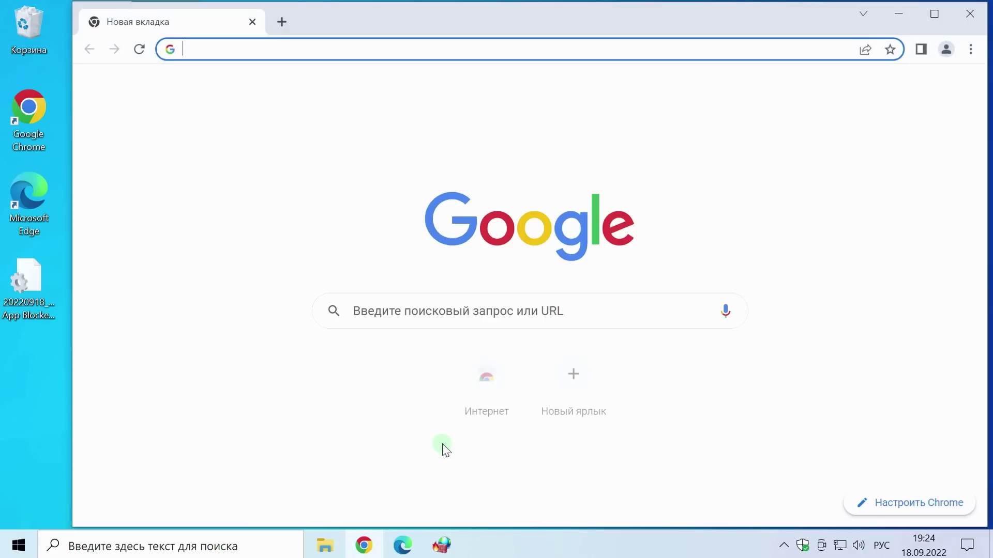
click(440, 317)
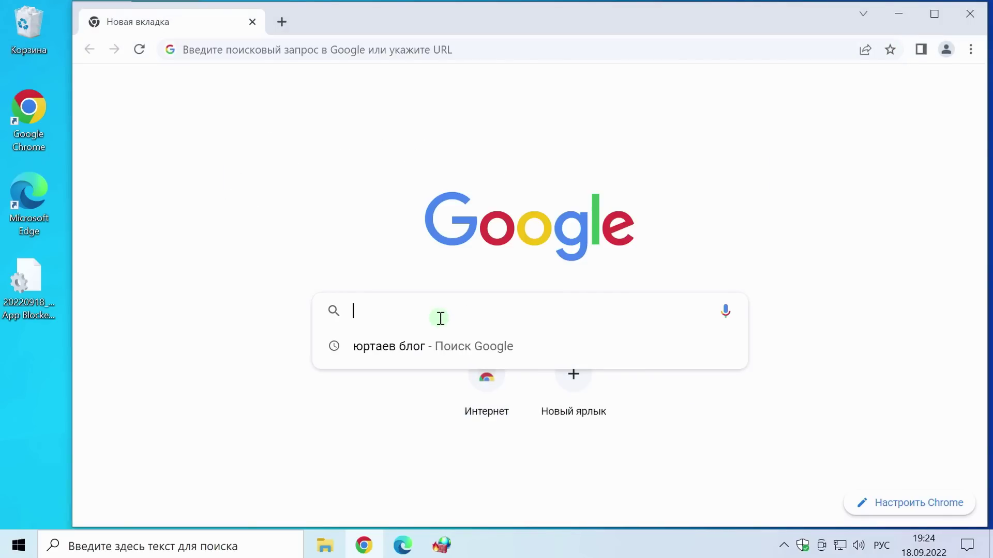
click(417, 356)
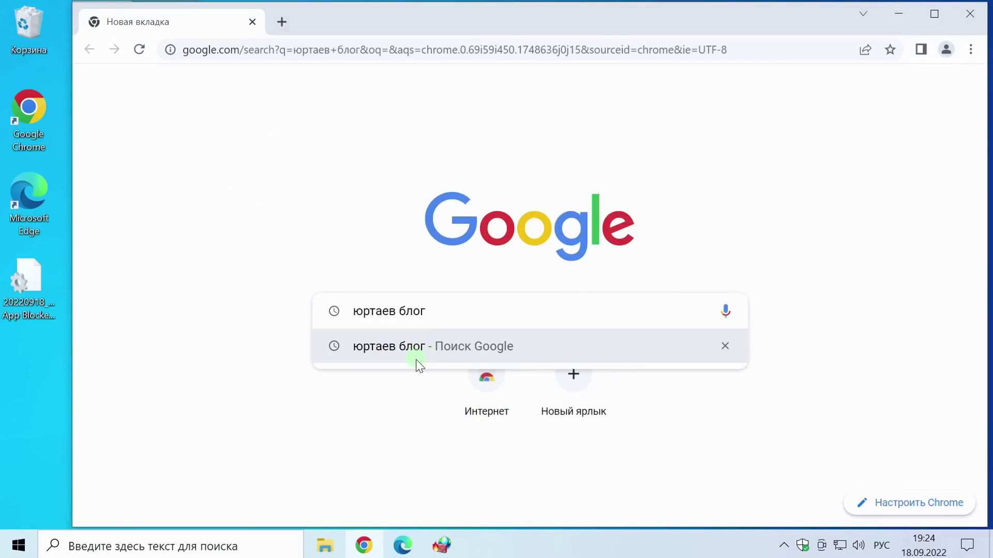
click(758, 44)
key(Escape)
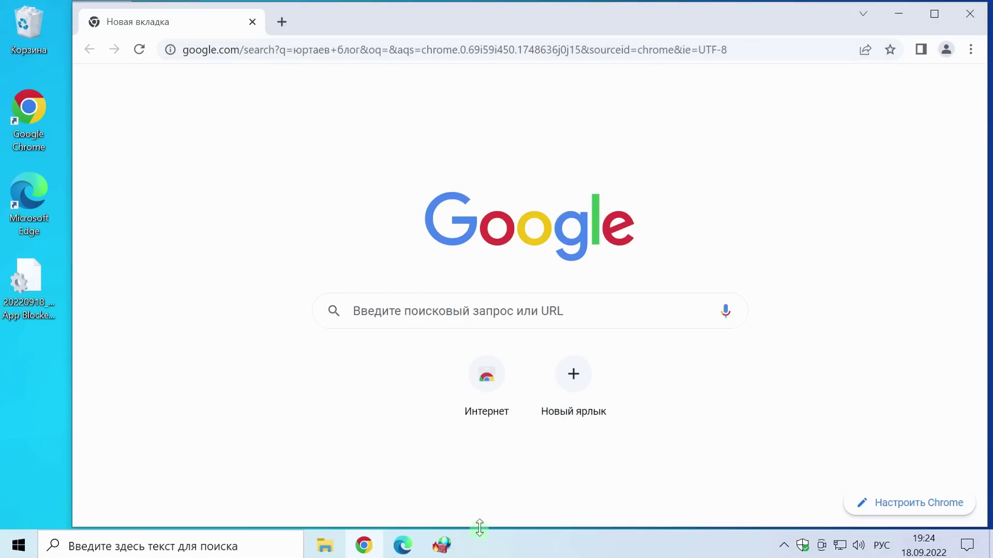
click(404, 547)
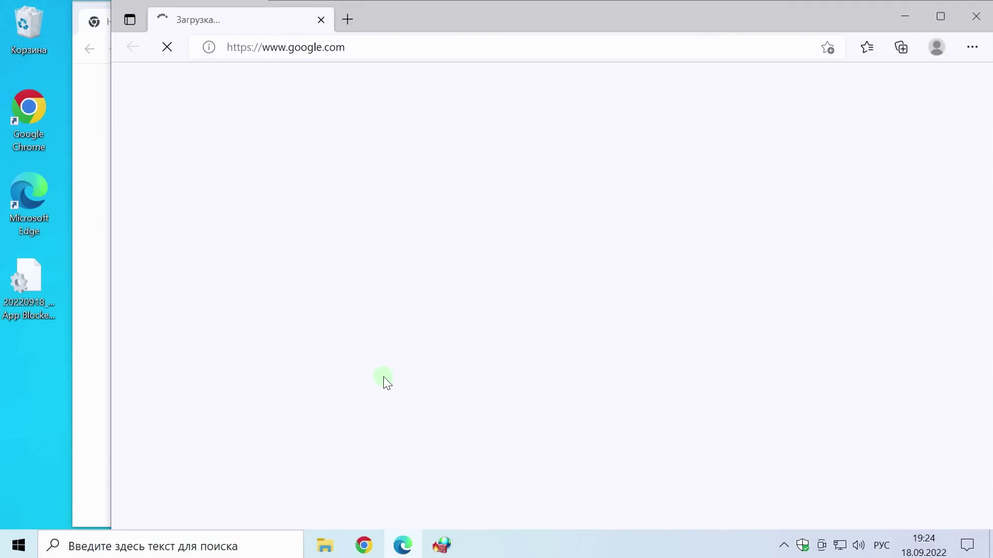
click(372, 48)
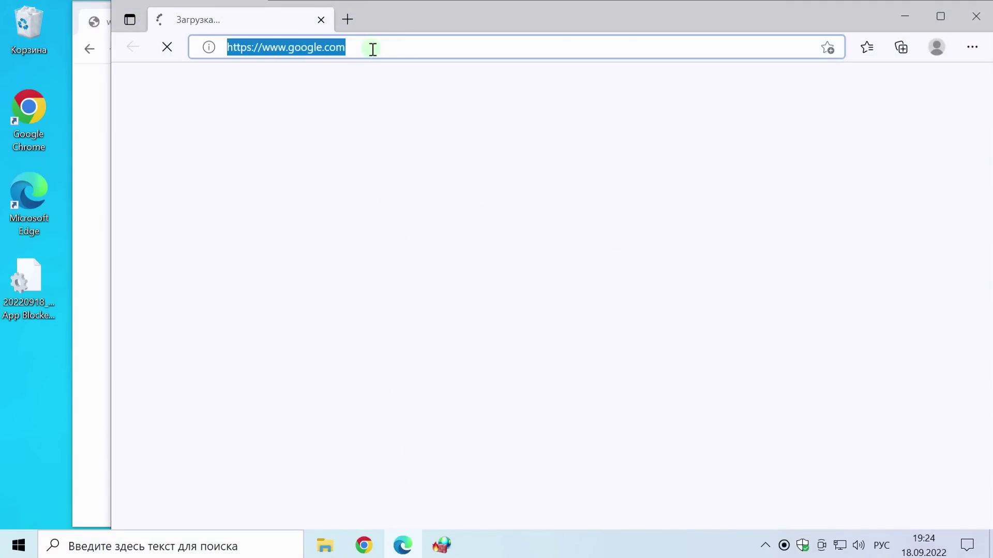
key(Return)
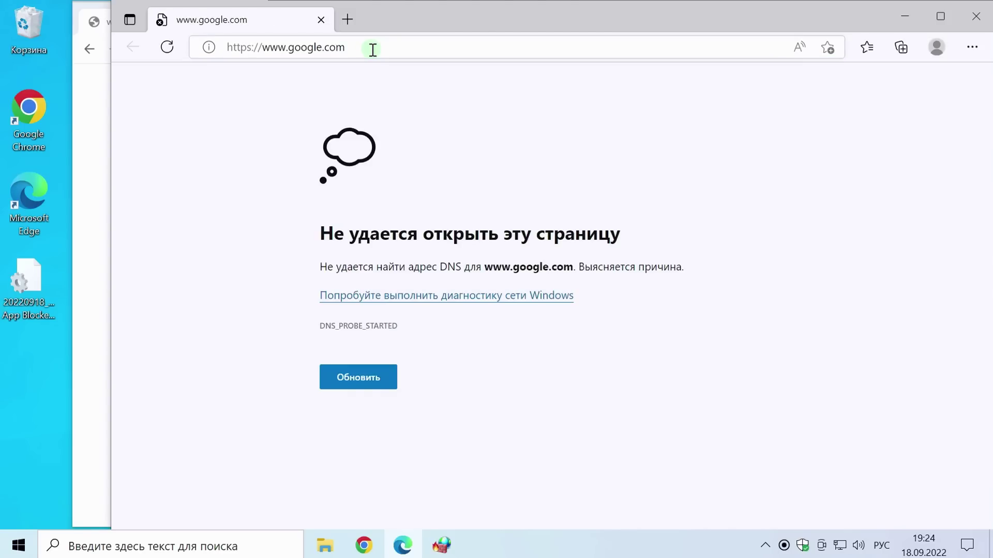
click(902, 15)
click(900, 15)
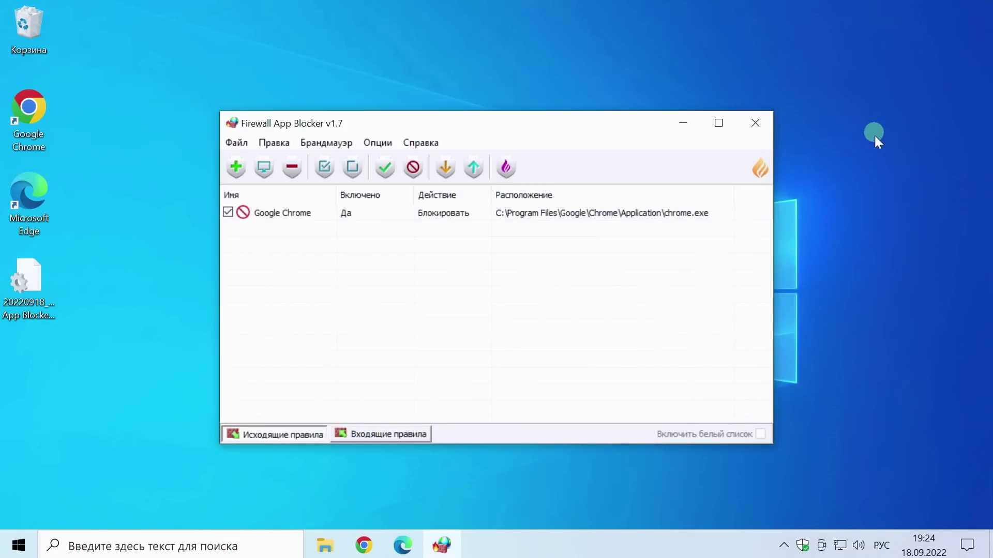
click(761, 176)
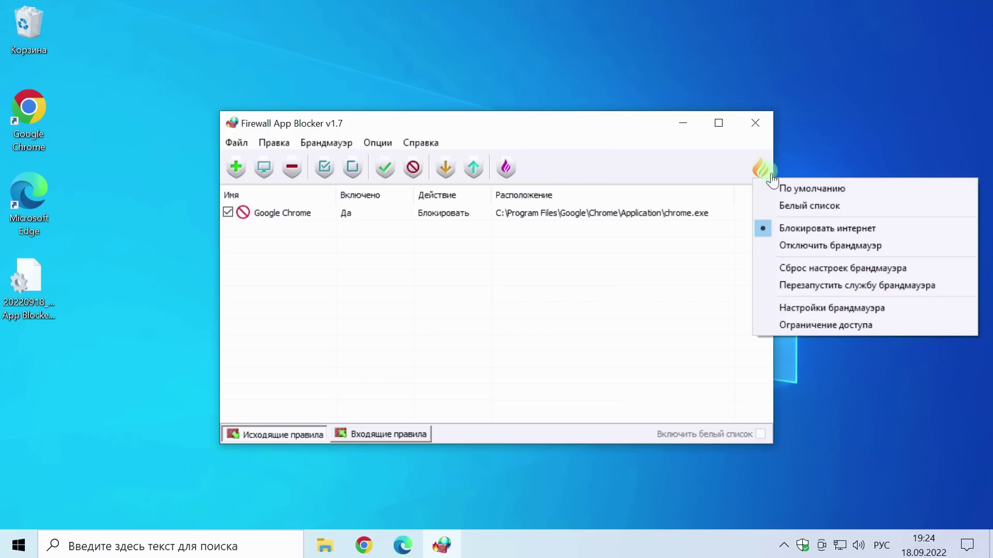
click(768, 191)
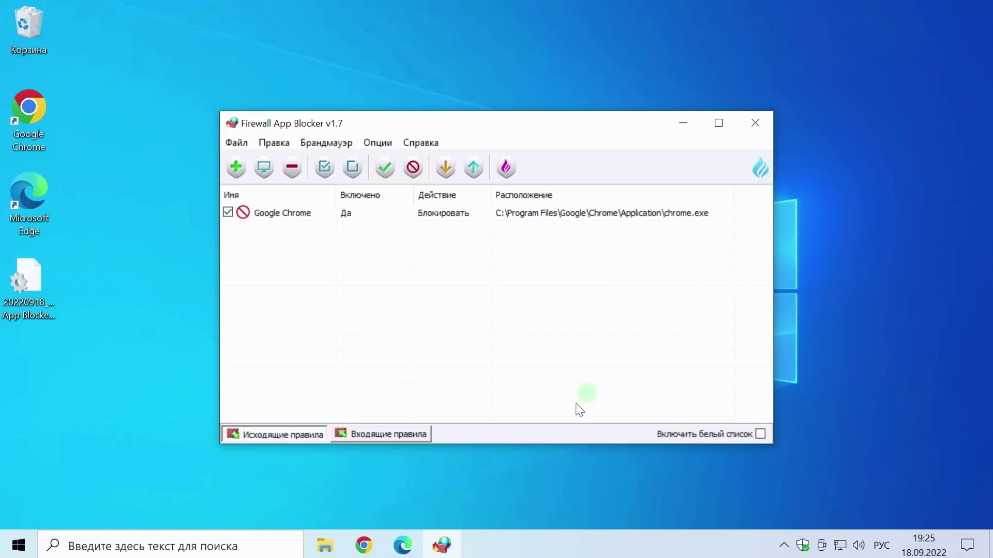
click(407, 535)
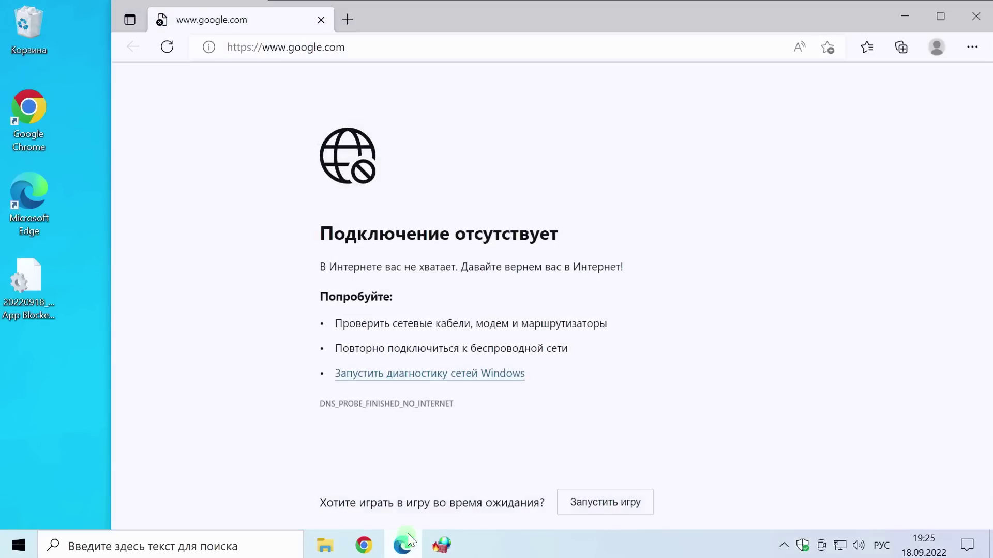
click(167, 48)
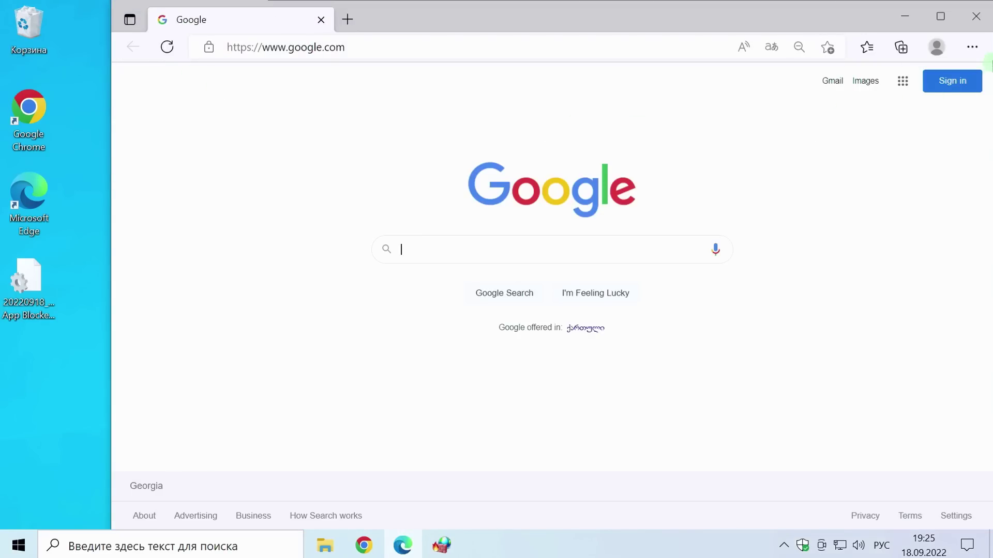
click(975, 16)
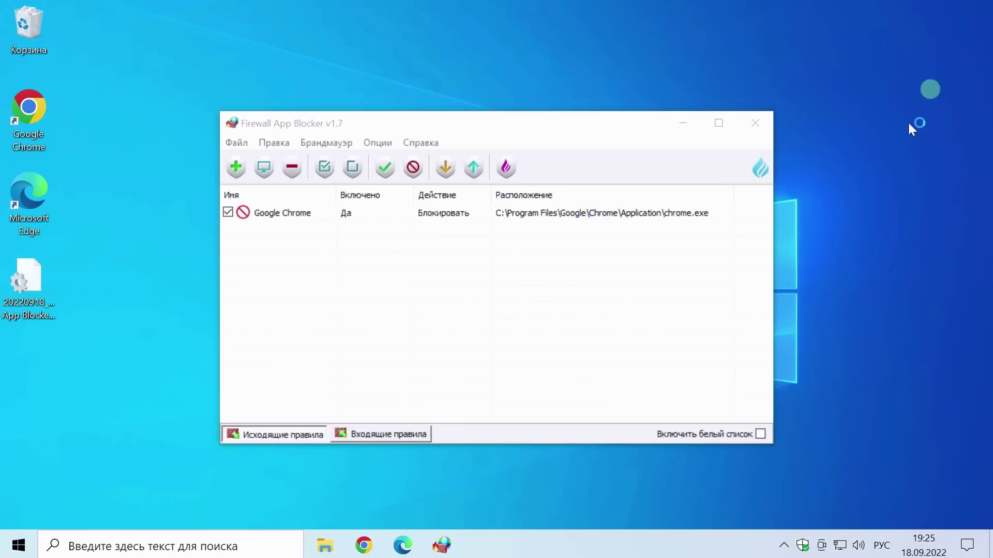
- Check the search page in Google Chrome and remove the Google Chrome rule from the outgoing rules in Firewall App Blocker
click(363, 546)
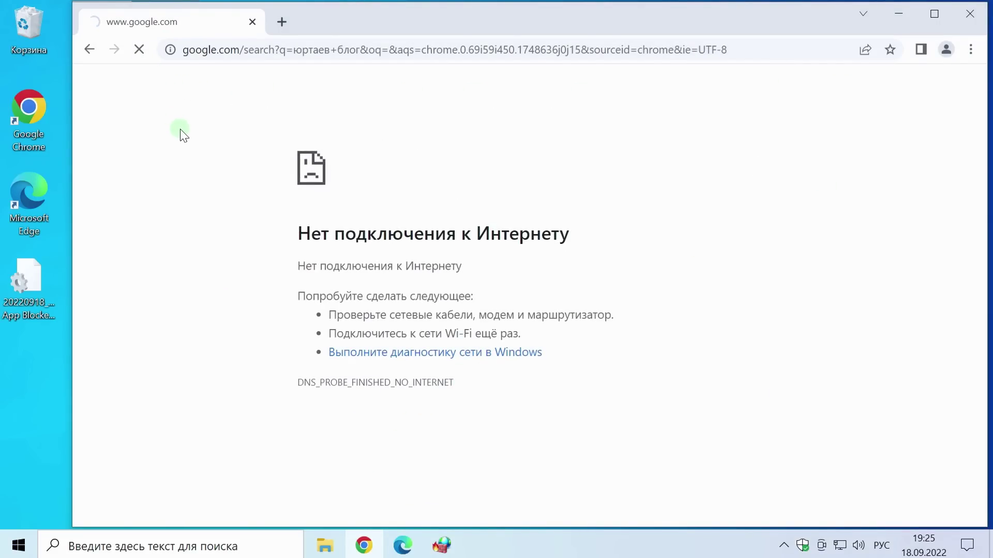
click(457, 547)
click(264, 210)
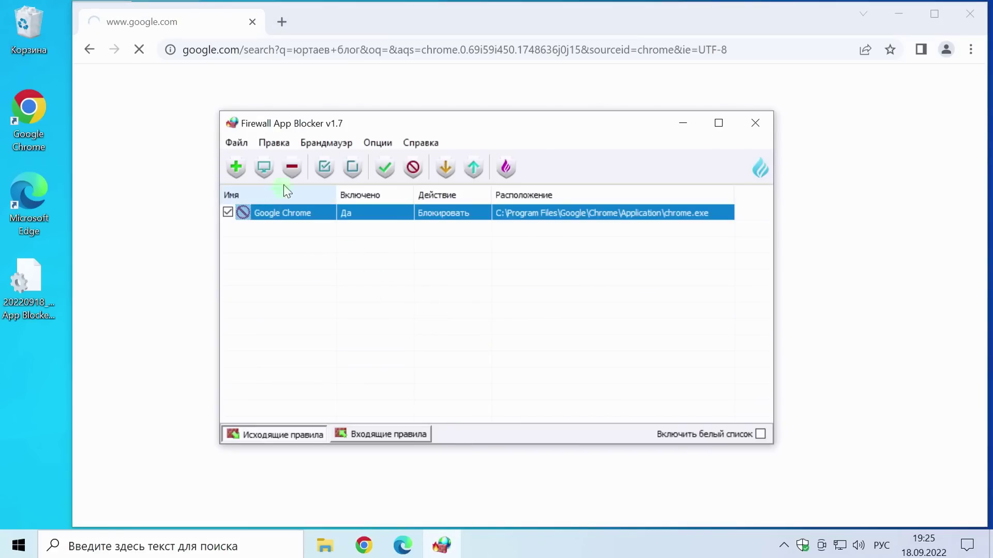
click(290, 167)
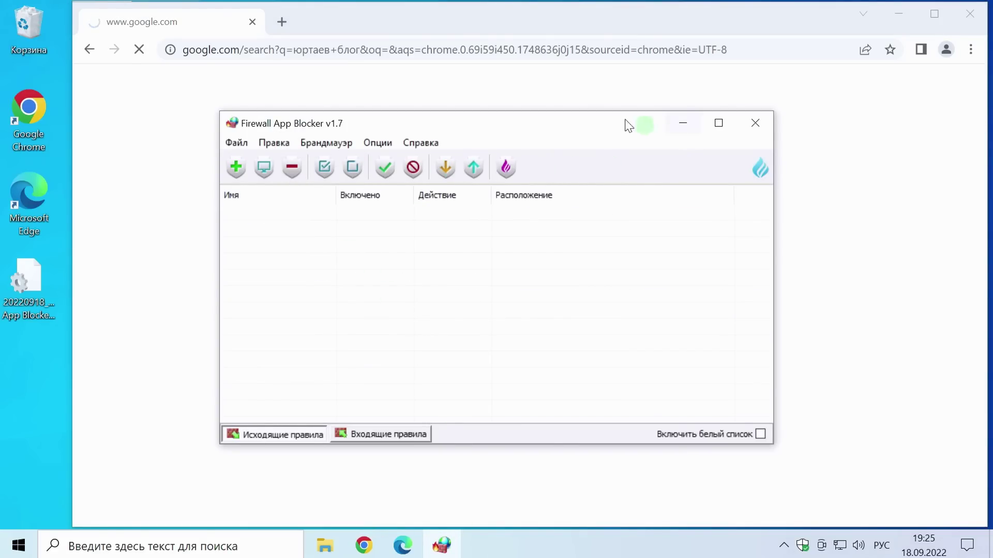
- Reload the search page in Google Chrome and close the browser
click(506, 96)
click(139, 50)
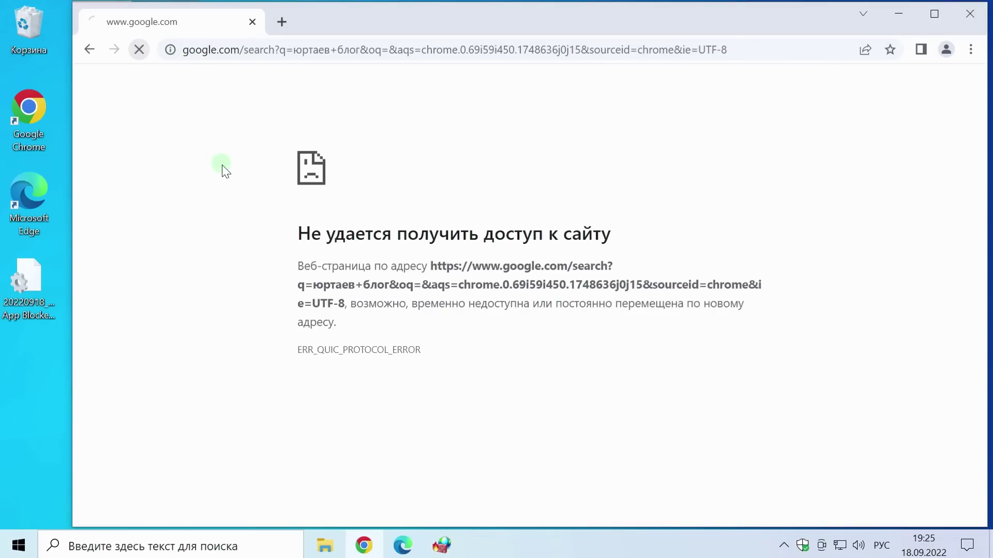
click(970, 14)
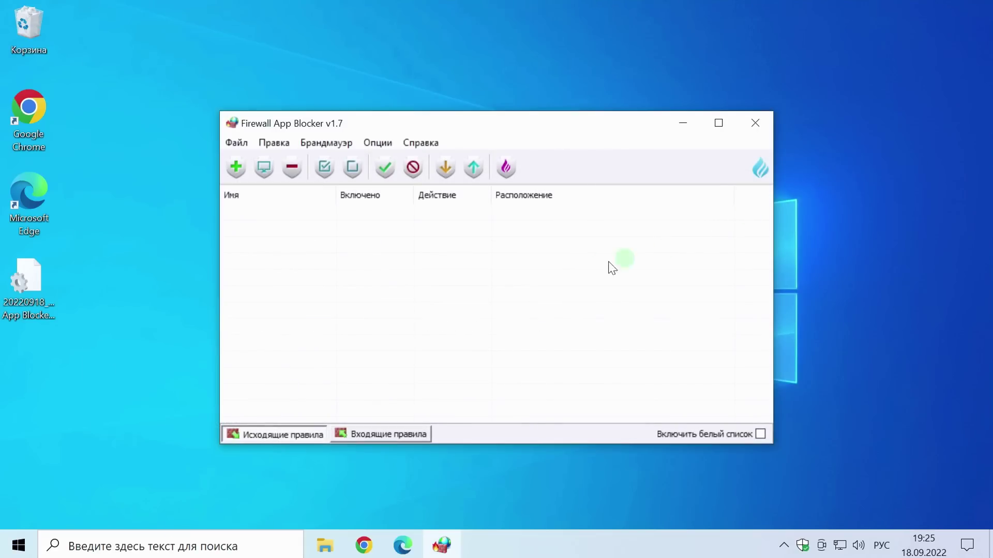
- Review the available firewall modes and service commands, and run the Netsh command Allow Local Subnet
click(762, 169)
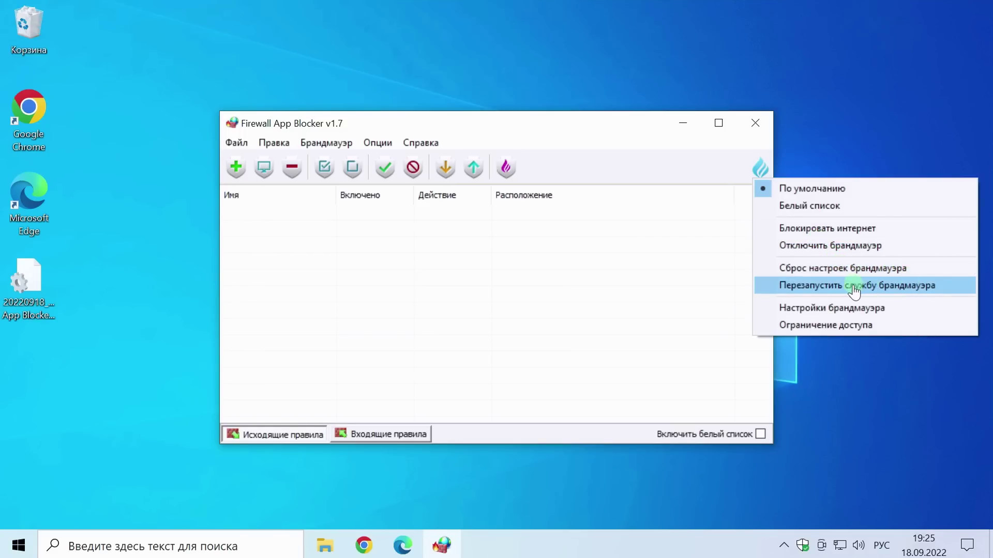
click(677, 304)
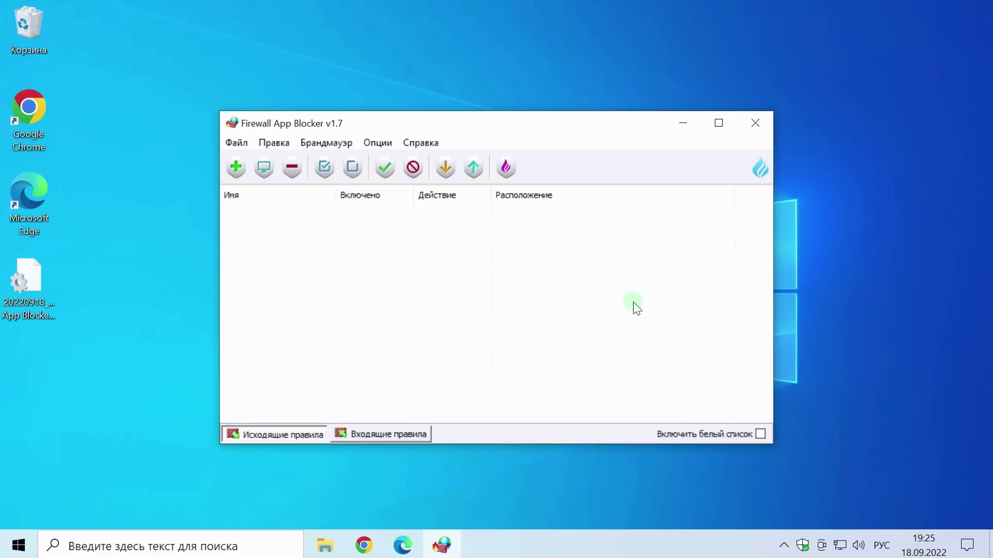
click(235, 144)
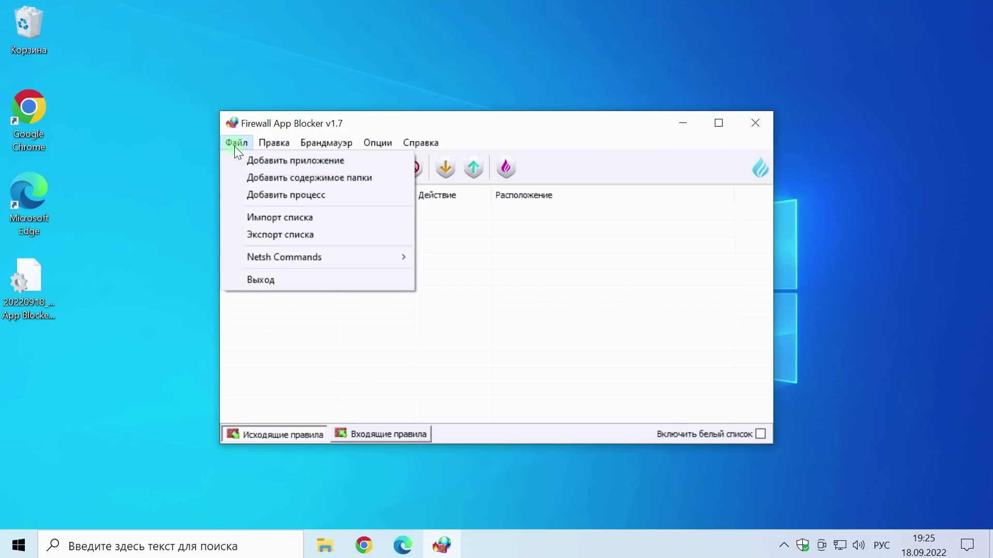
mouse_move(270, 257)
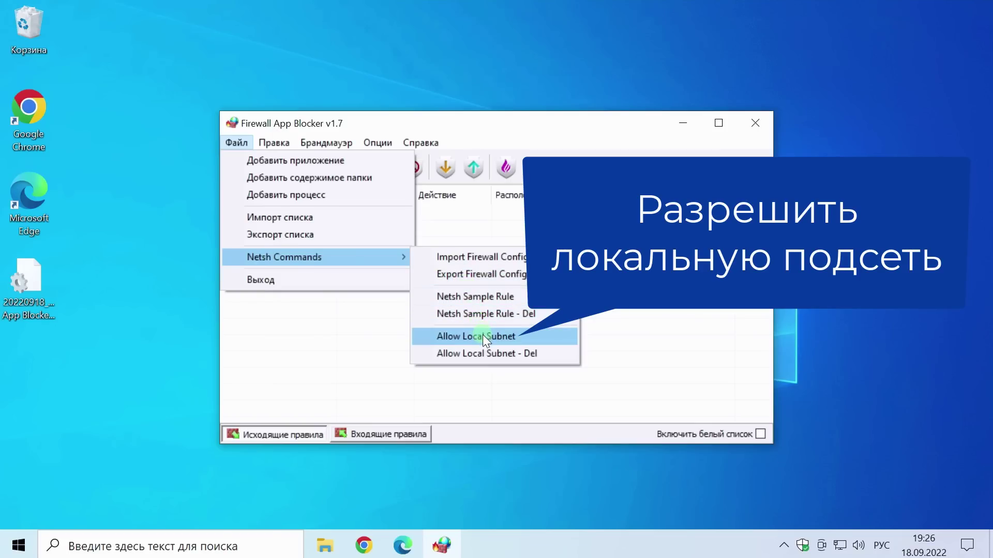
click(510, 336)
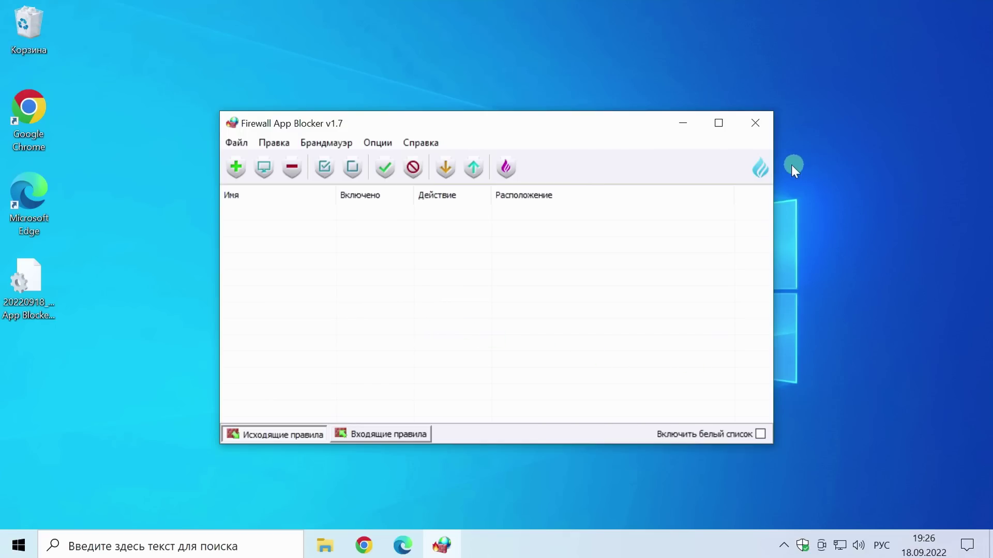
- View the firewall modes again without changing the selection, and close Firewall App Blocker
click(762, 171)
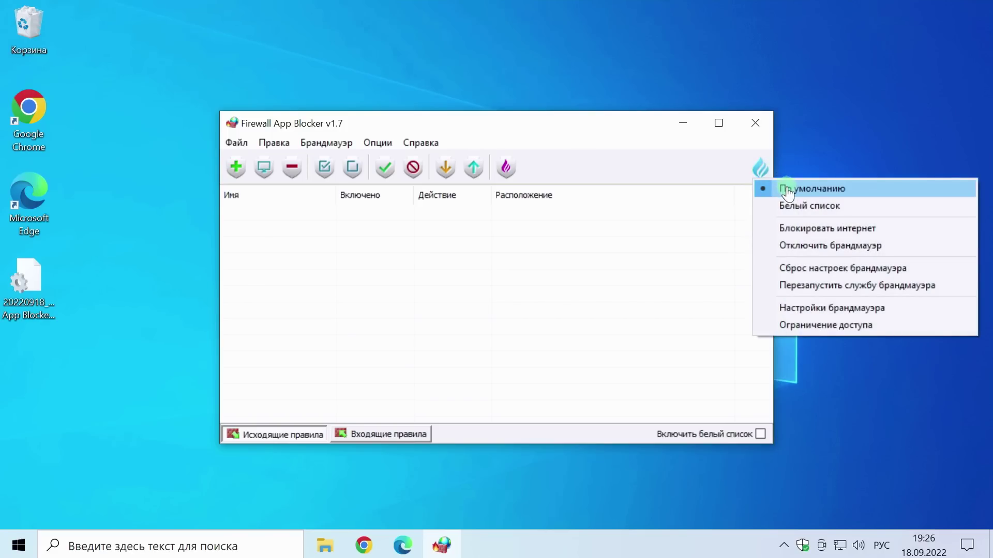
click(490, 255)
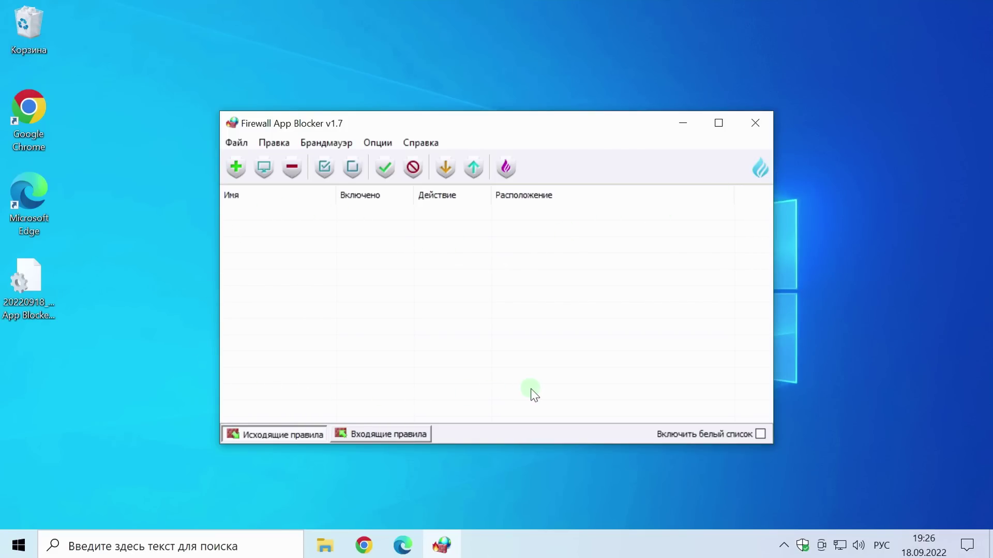
click(755, 122)
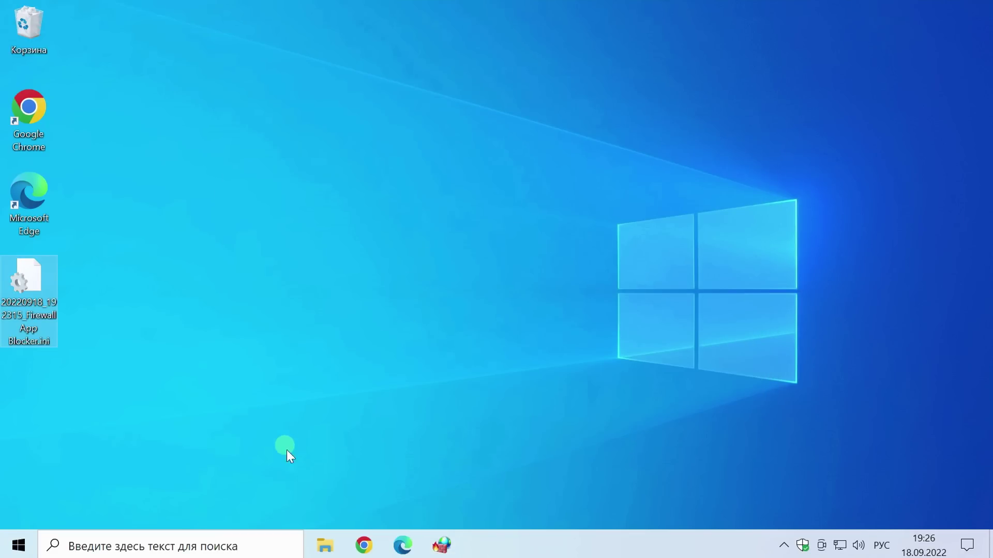
- Delete the fab program folder from the Документы folder in File Explorer and close the folder window
click(327, 544)
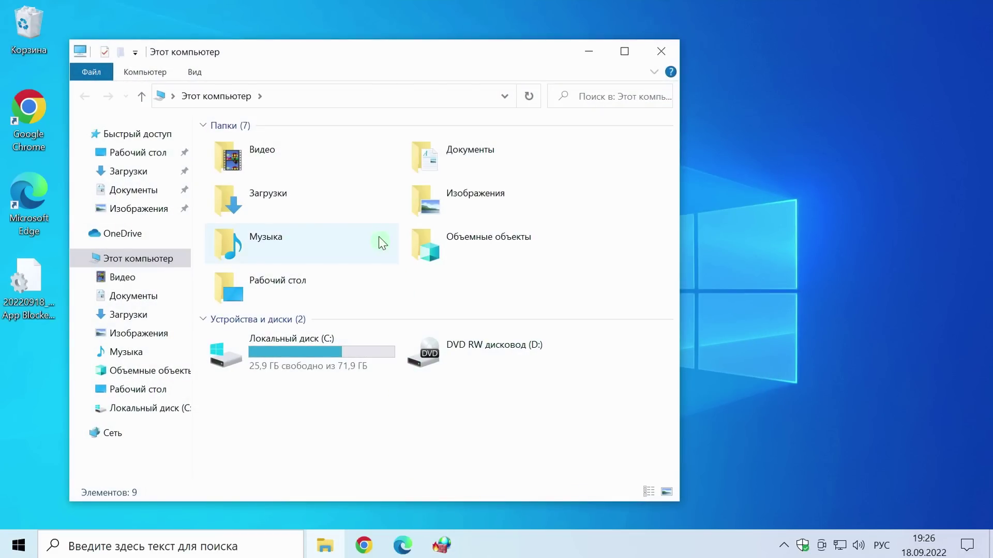
double_click(455, 159)
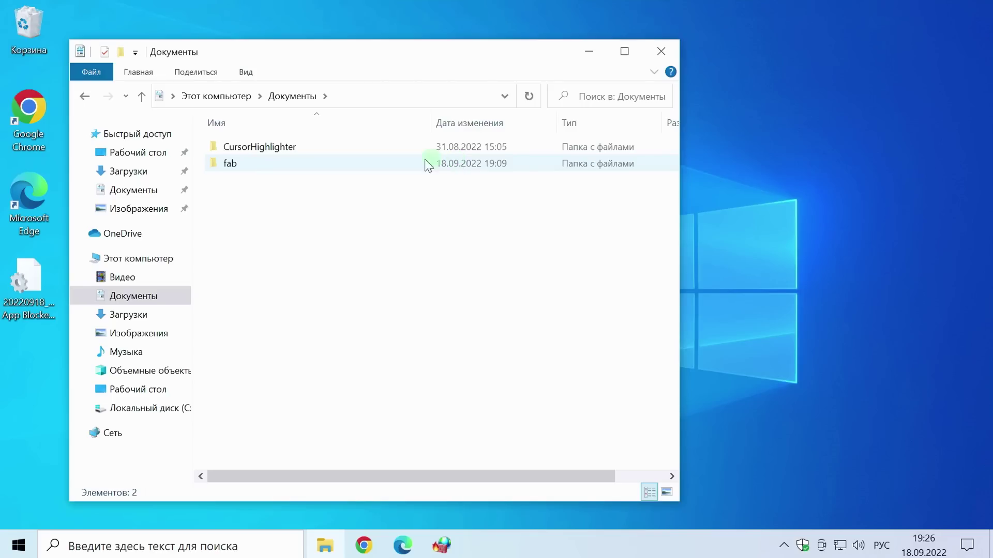
right_click(250, 165)
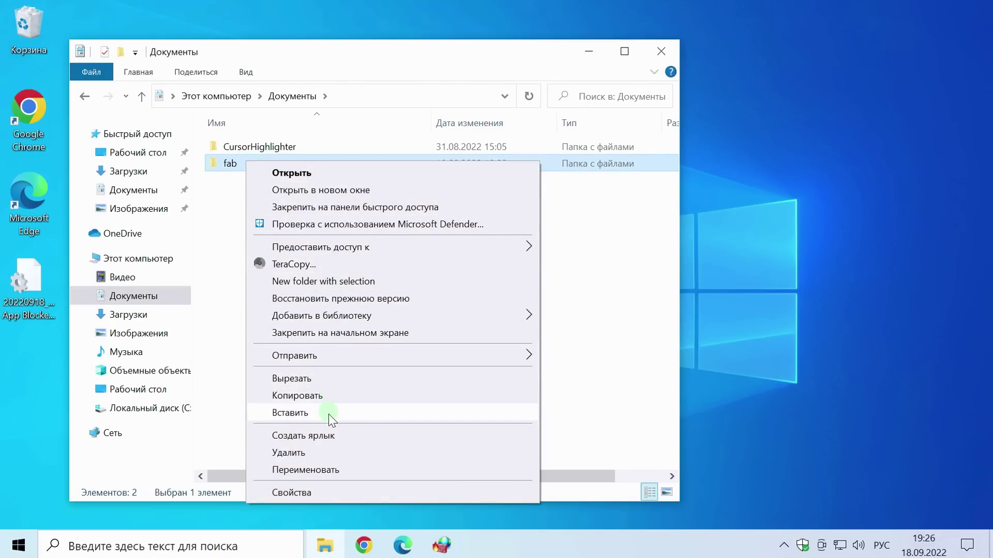
click(323, 453)
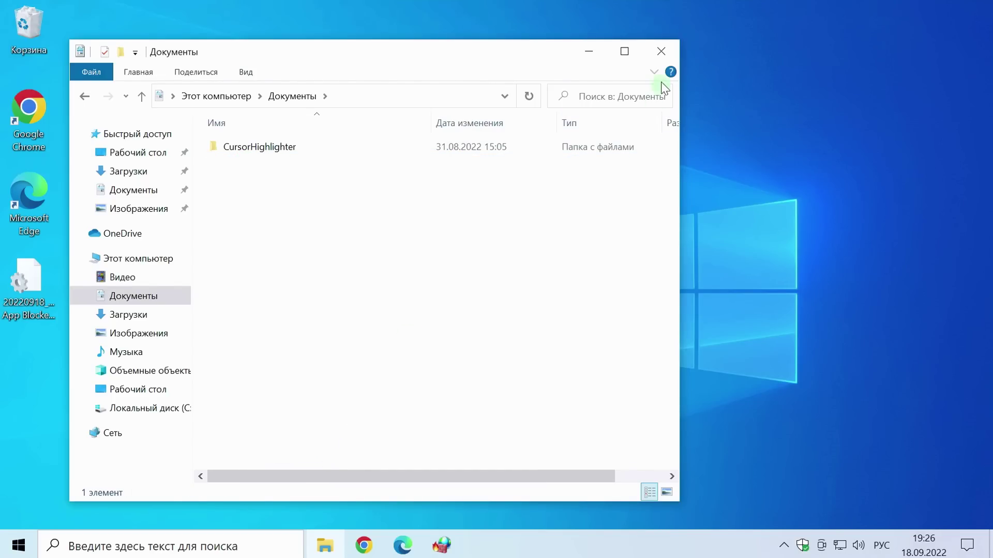
click(662, 52)
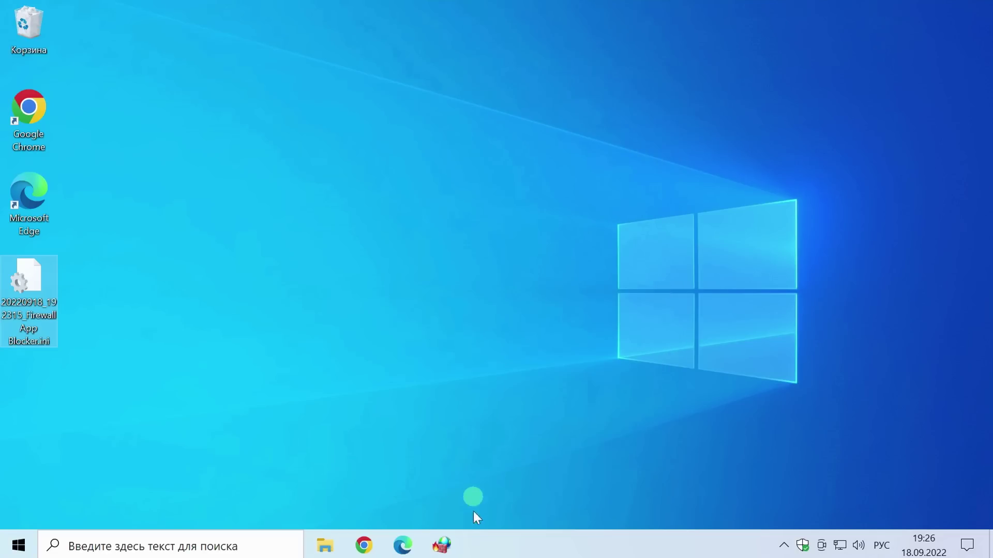
- Unpin Firewall App Blocker from the taskbar and delete the exported .ini rules file from the desktop
right_click(448, 549)
click(447, 519)
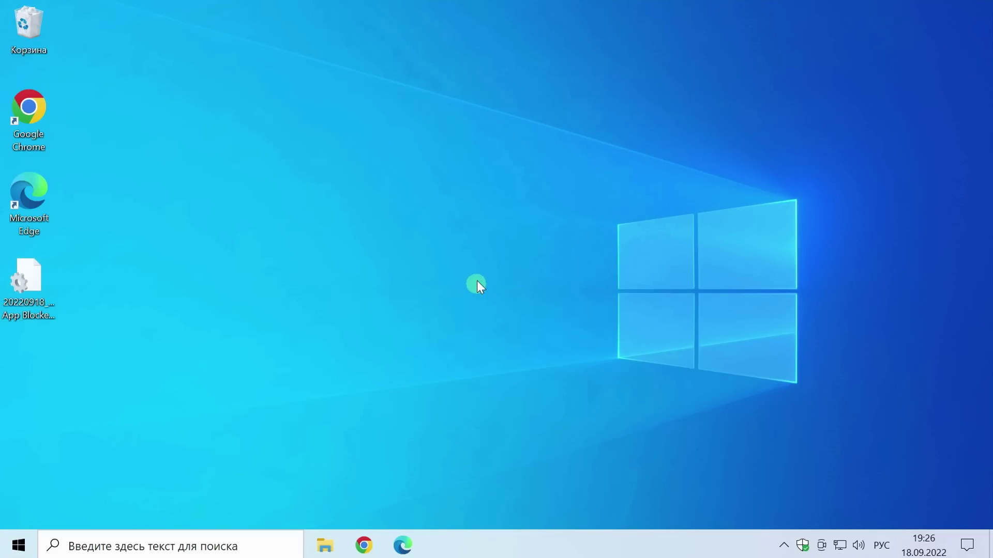
right_click(33, 284)
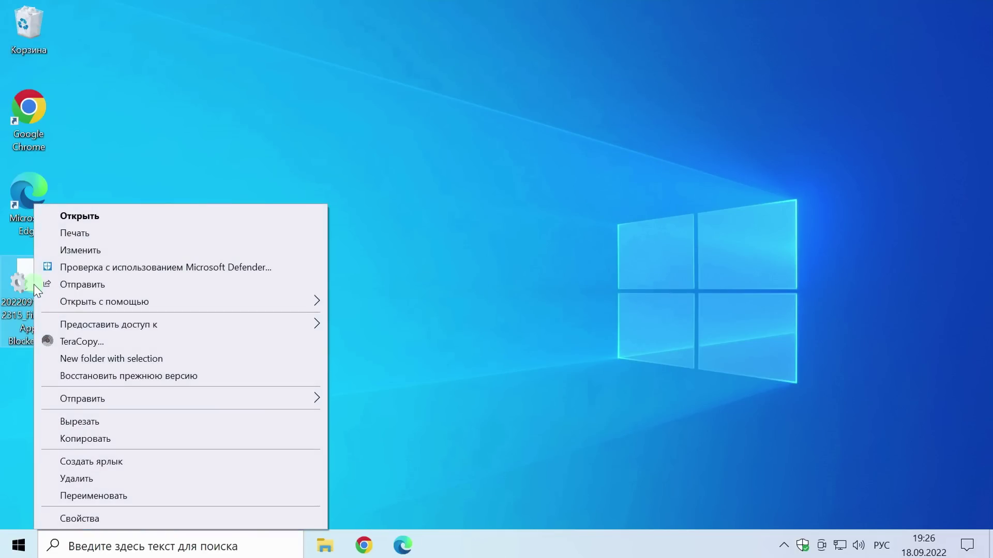
click(110, 479)
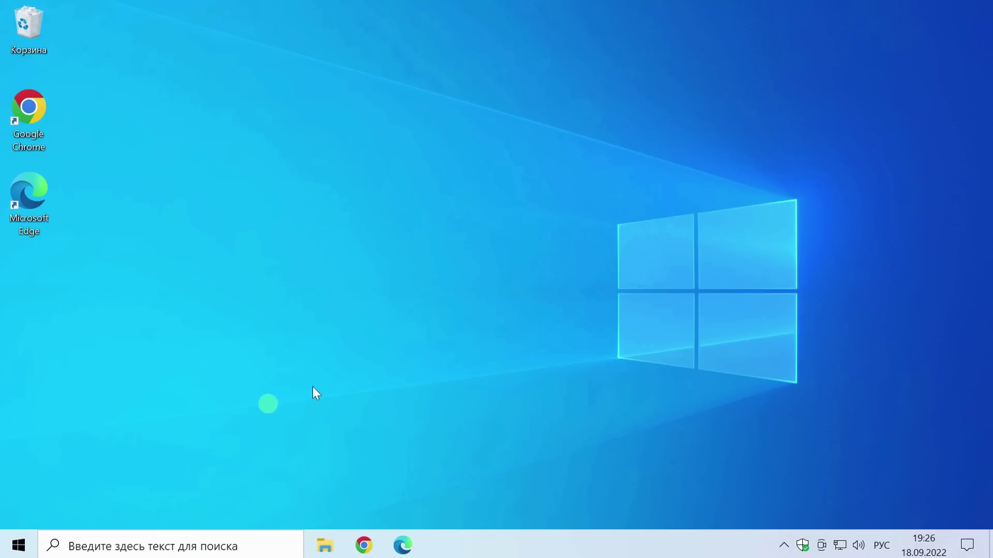